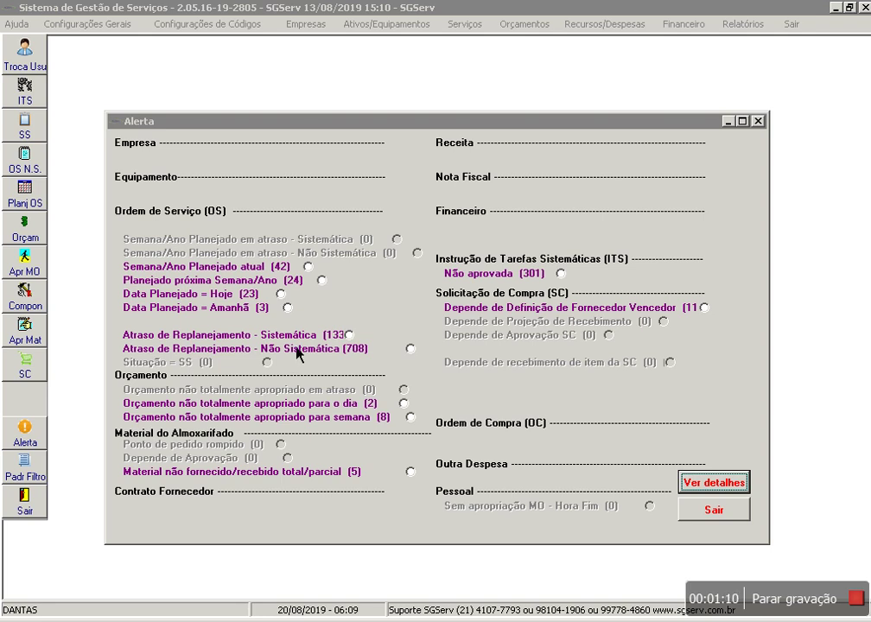
List the orders under the "Atraso de Replanejamento - Sistemática" alert and open a week 34/2019 window air-conditioner preventive maintenance order
{"action": "left_click", "coordinate": [296, 346]}
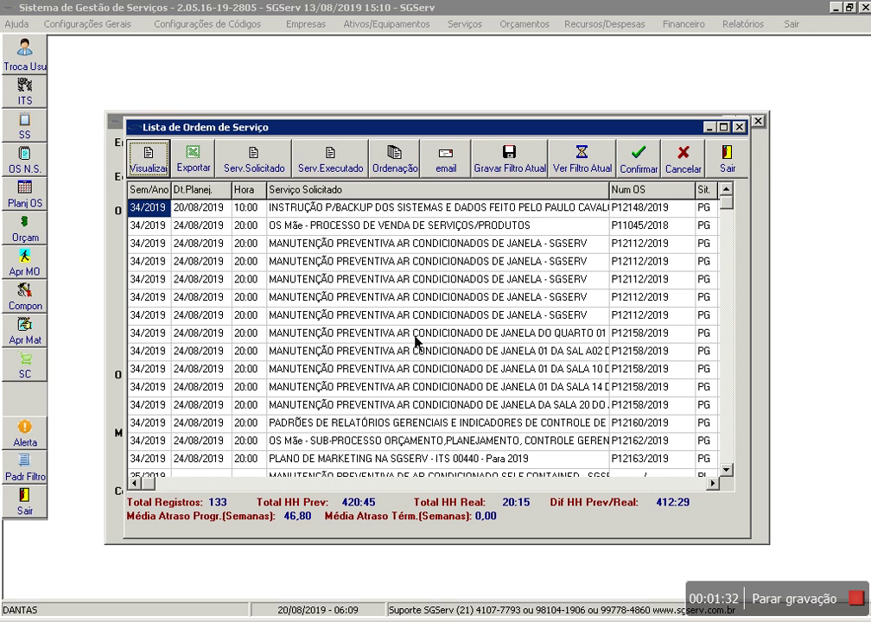
{"action": "left_click", "coordinate": [418, 282]}
{"action": "double_click", "coordinate": [419, 289]}
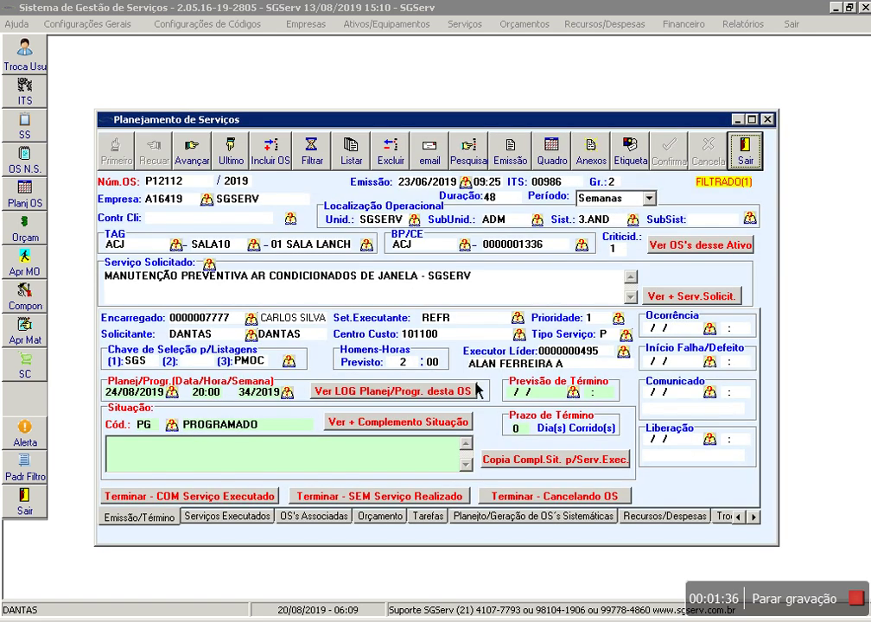
Examine the programming and completion delay indicators of this order, and close the order and the alert window
{"action": "left_click", "coordinate": [754, 517]}
{"action": "left_click", "coordinate": [754, 517]}
{"action": "left_click", "coordinate": [755, 518]}
{"action": "left_click", "coordinate": [754, 518]}
{"action": "left_click", "coordinate": [755, 518]}
{"action": "left_click", "coordinate": [755, 518]}
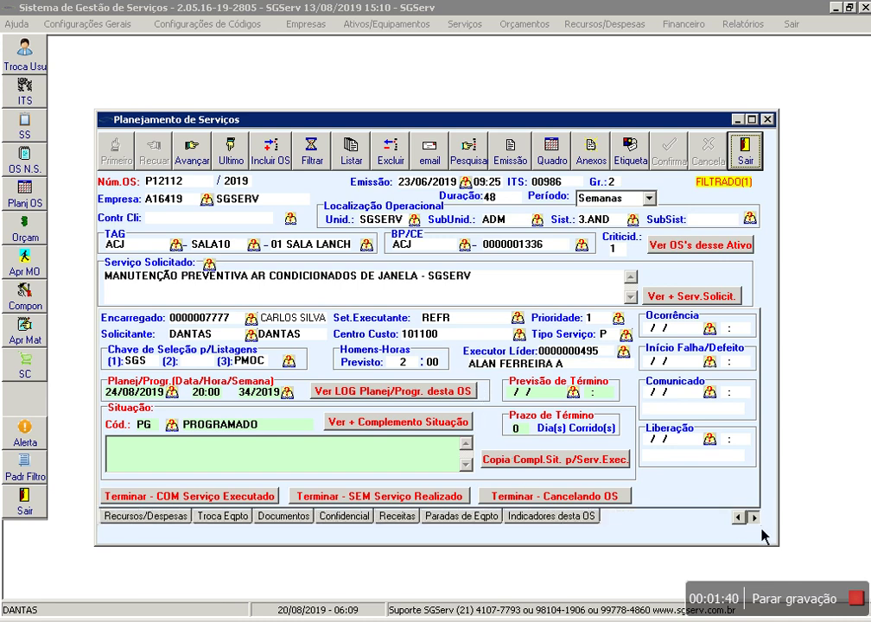
{"action": "left_click", "coordinate": [562, 517]}
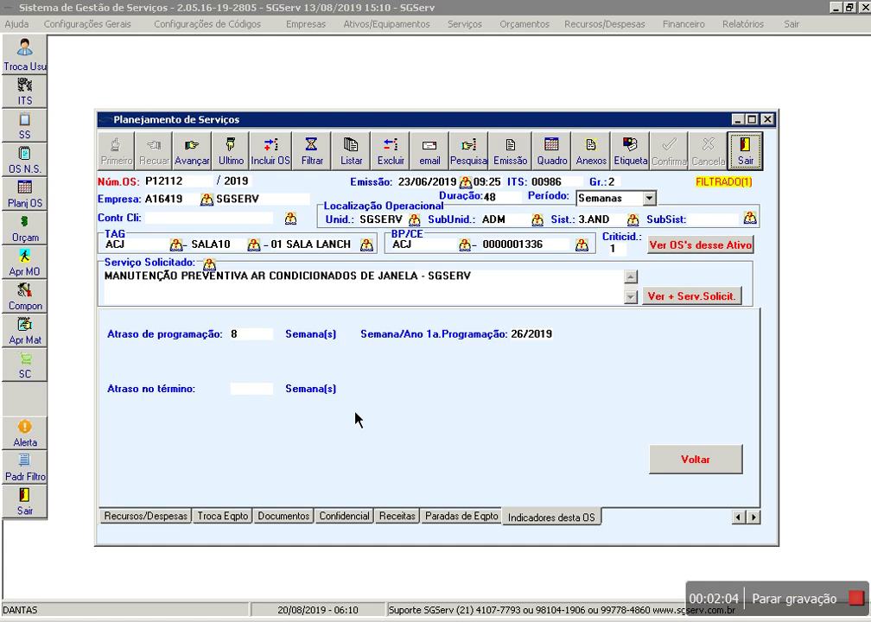
{"action": "left_click", "coordinate": [757, 165]}
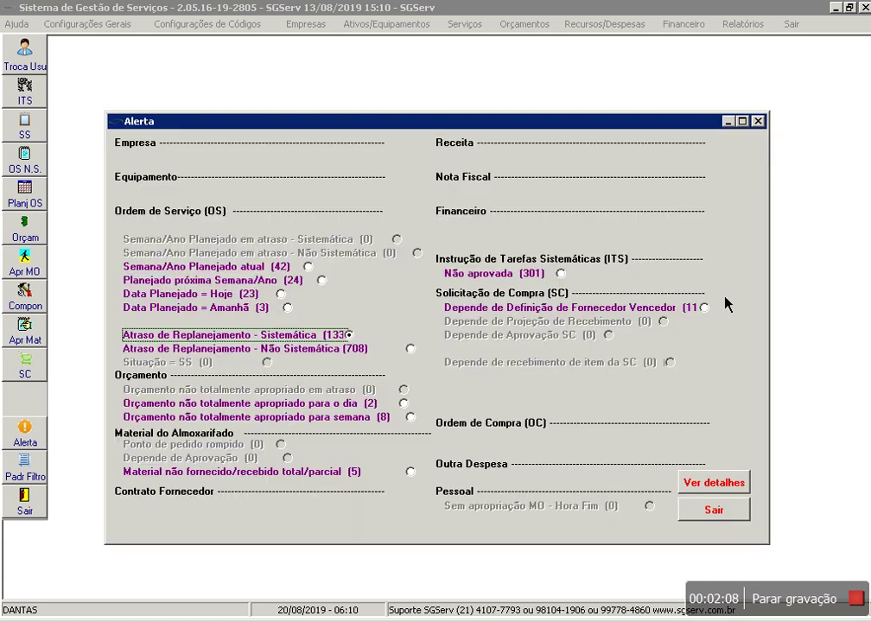
{"action": "left_click", "coordinate": [744, 514]}
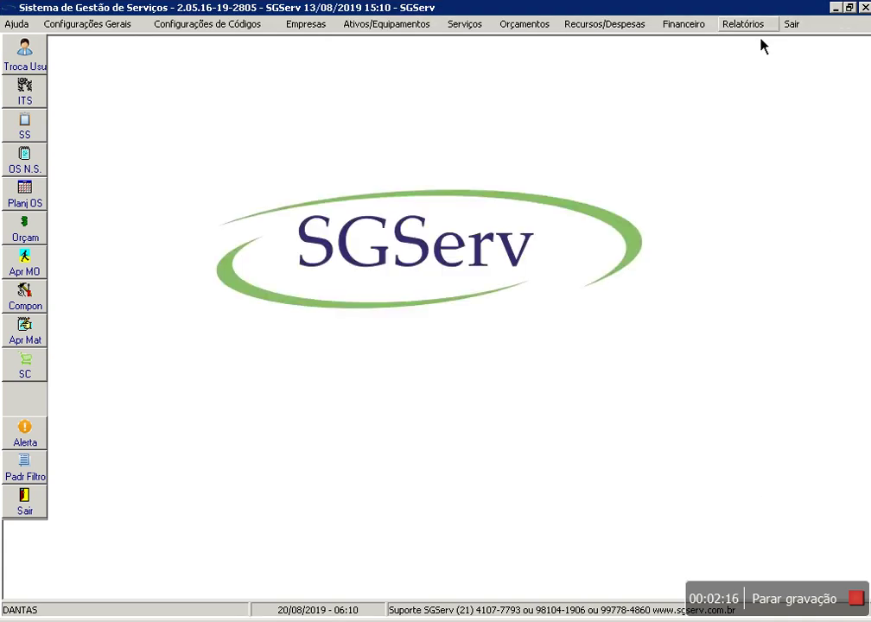
Open the services report 02.13- Cumprimento de Planejamento/Programação de OS's
{"action": "left_click", "coordinate": [753, 25]}
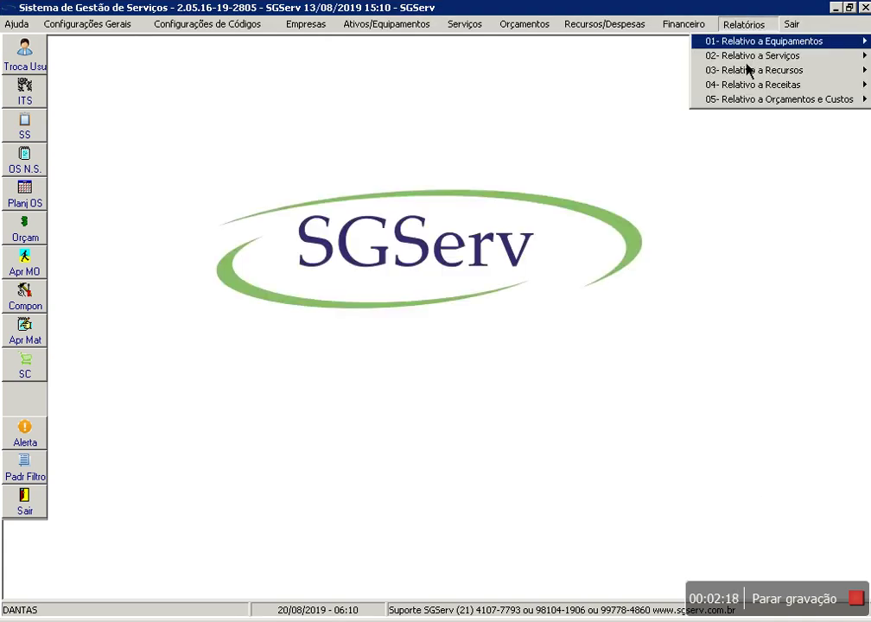
{"action": "mouse_move", "coordinate": [748, 61]}
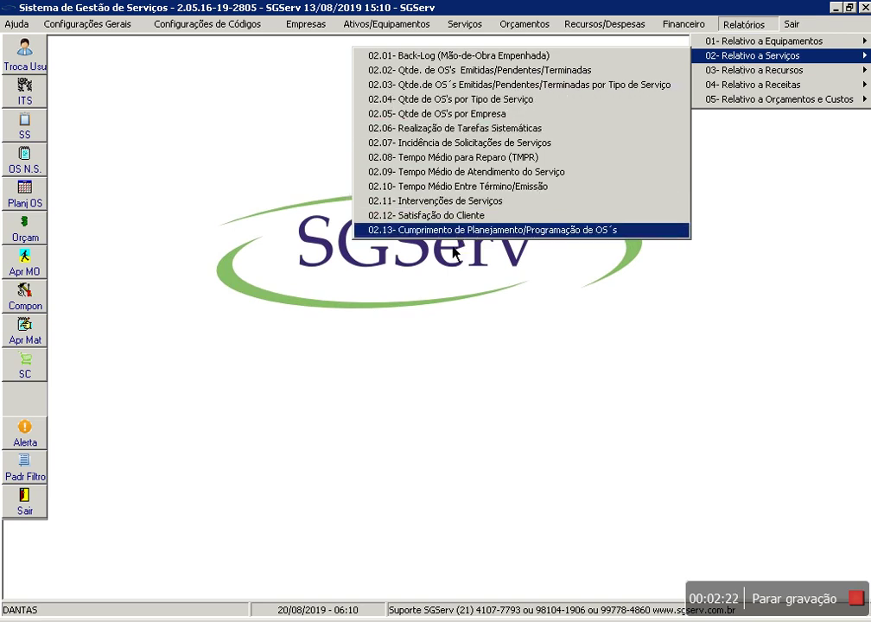
{"action": "left_click", "coordinate": [510, 235]}
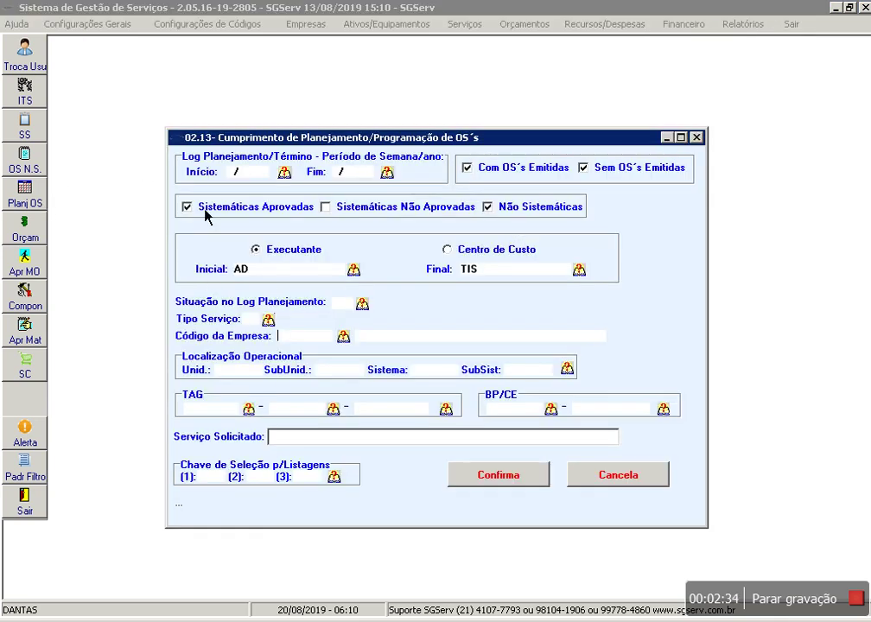
Choose week 01/2019 as the start of the report's planning/completion log period
{"action": "left_click", "coordinate": [284, 172]}
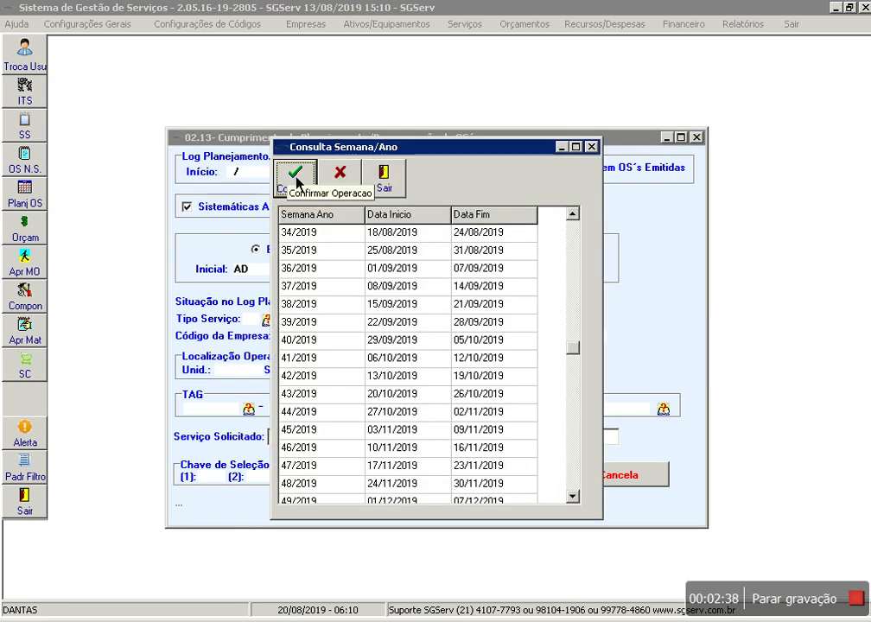
{"action": "left_click", "coordinate": [574, 242]}
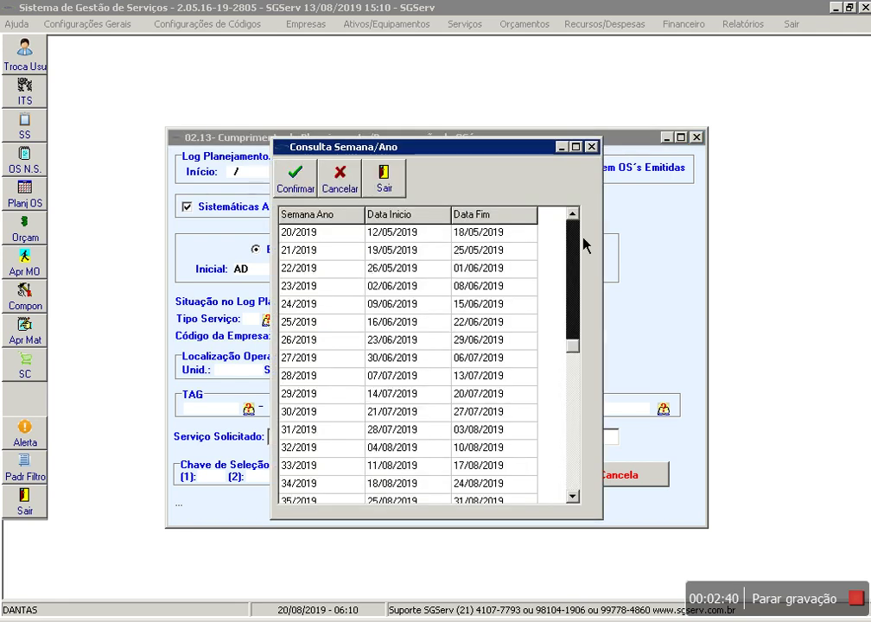
{"action": "left_click", "coordinate": [578, 242]}
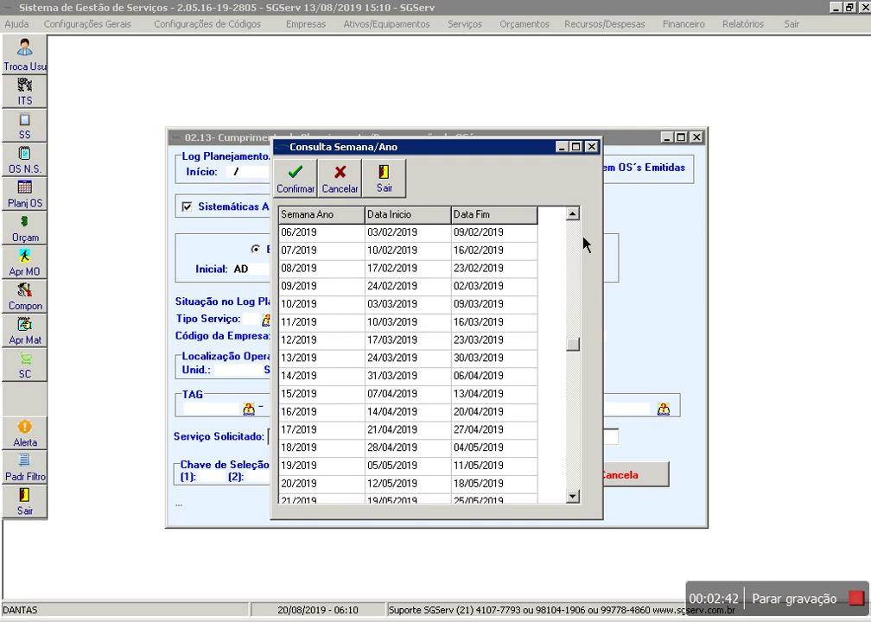
{"action": "left_click", "coordinate": [578, 242]}
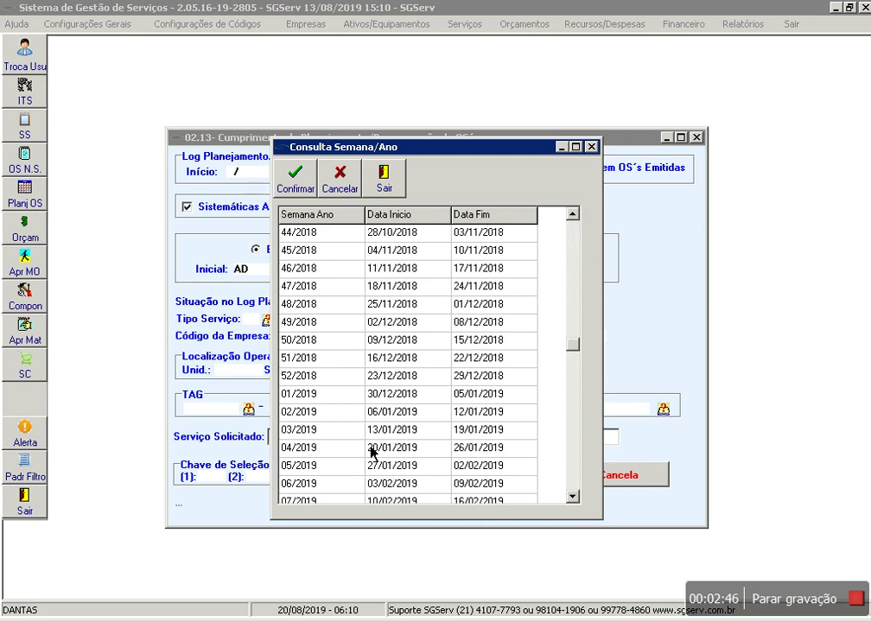
{"action": "double_click", "coordinate": [340, 400]}
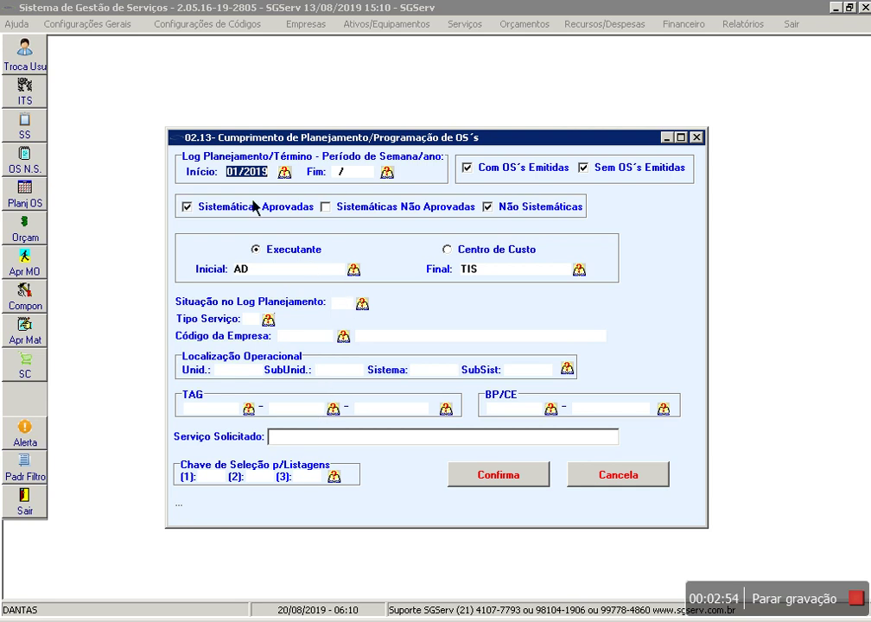
Set the end of the report's planning/completion log period to week 32/2019
{"action": "left_click", "coordinate": [372, 177]}
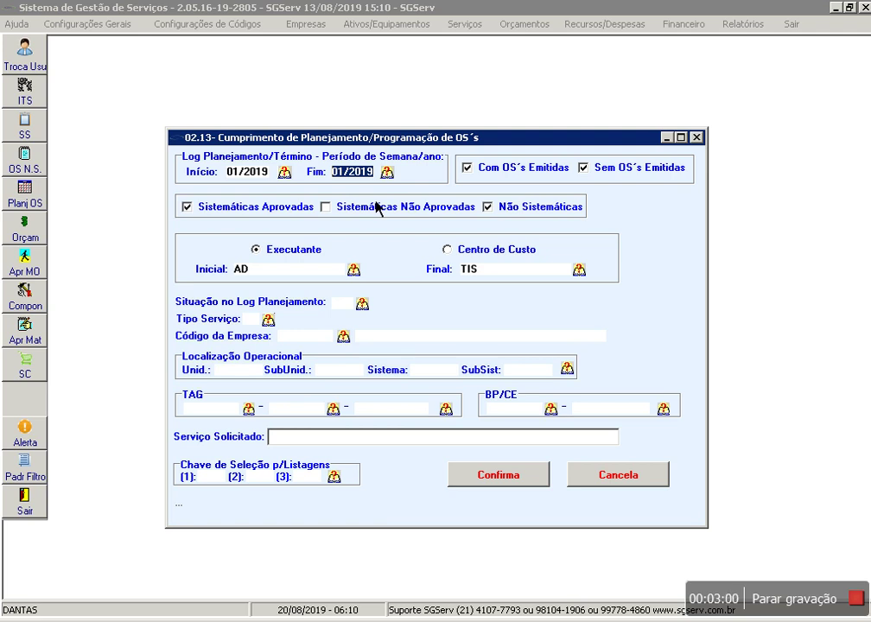
{"action": "type", "text": "33/19"}
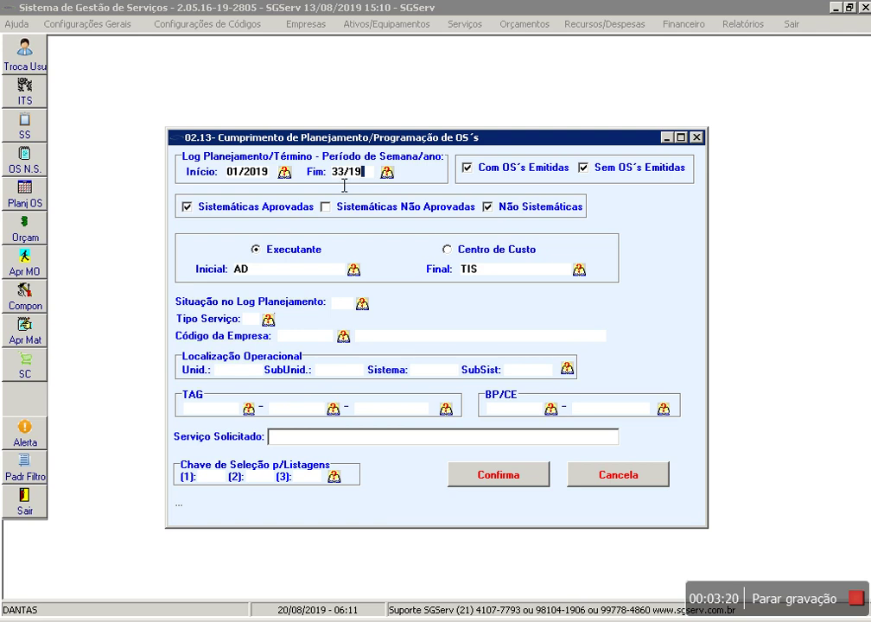
{"action": "left_click", "coordinate": [344, 185]}
{"action": "type", "text": "2"}
Exclude non-systematic orders from the report and generate it with the proposed title lines
{"action": "left_click", "coordinate": [498, 216]}
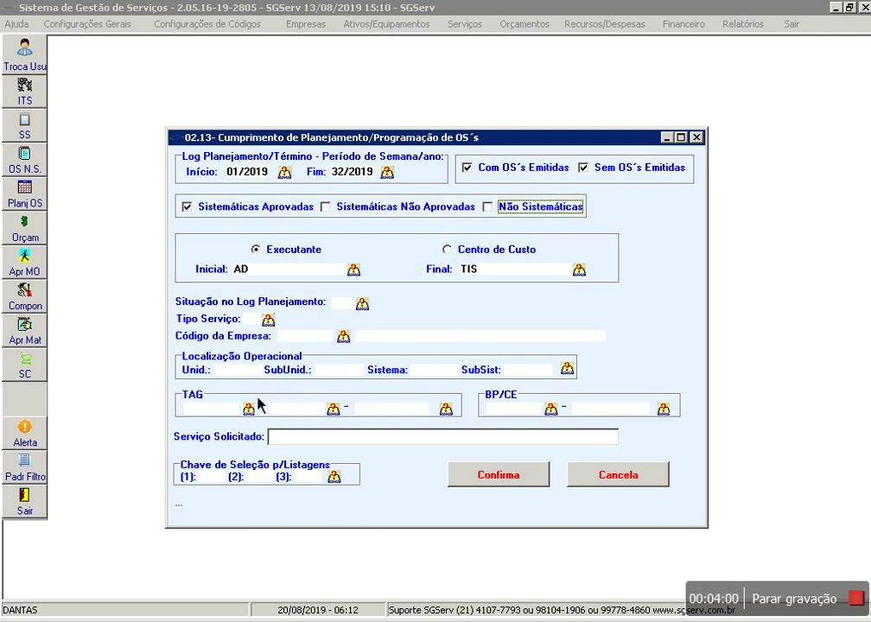
{"action": "left_click", "coordinate": [234, 376]}
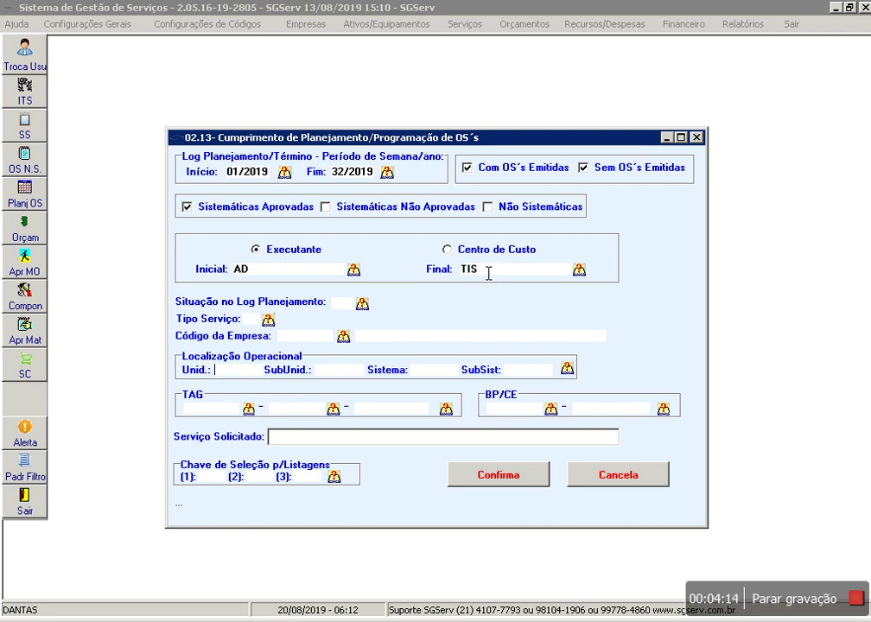
{"action": "left_click", "coordinate": [502, 484]}
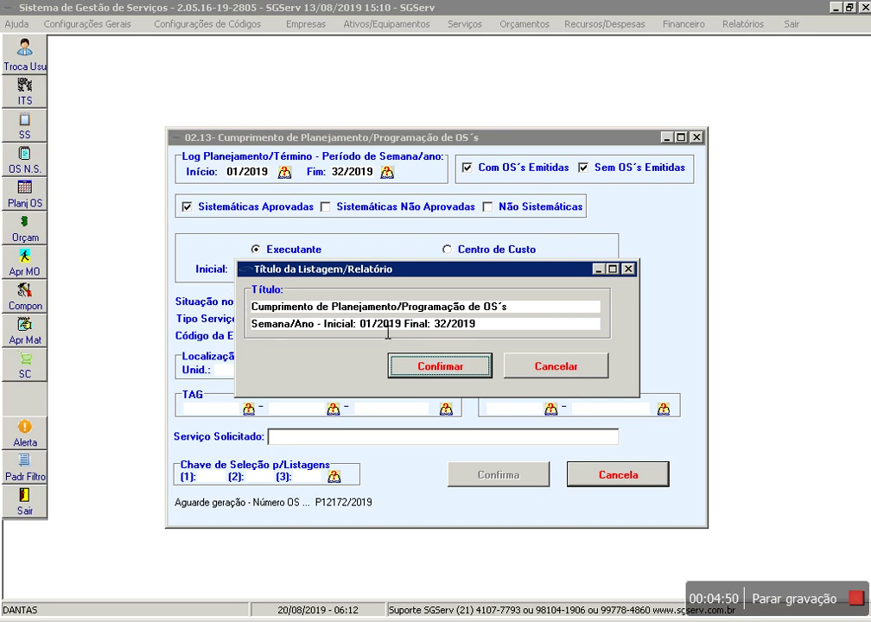
{"action": "left_click", "coordinate": [434, 370]}
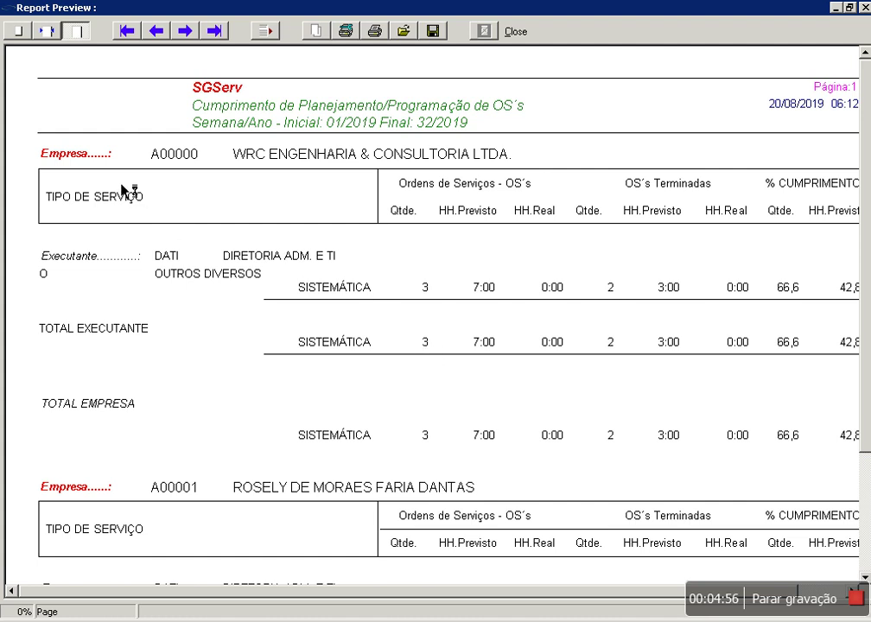
Review the report pages through to the overall total and its compliance percentages, and close the preview and the report form
{"action": "scroll", "coordinate": [346, 288], "scroll_direction": "down", "scroll_amount": 20}
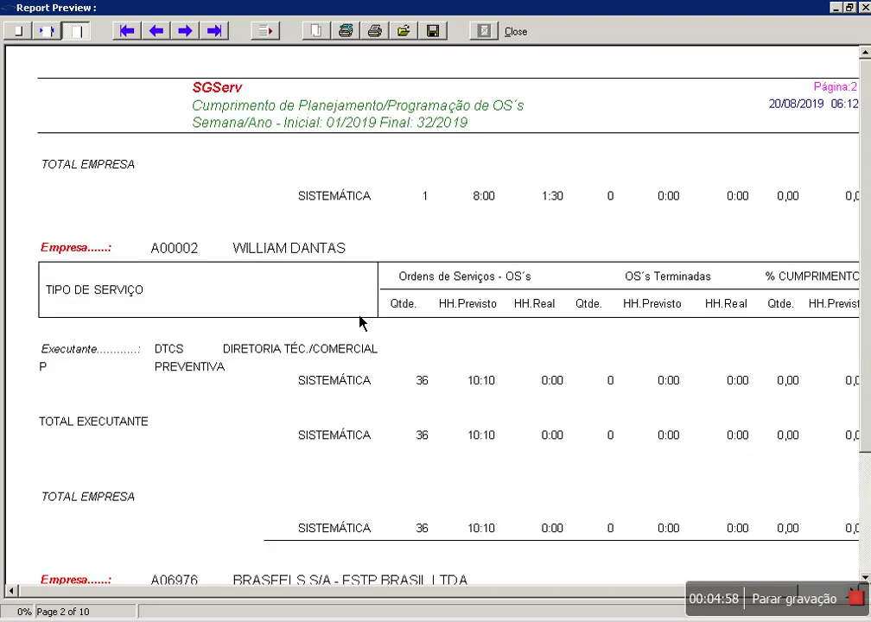
{"action": "scroll", "coordinate": [361, 329], "scroll_direction": "down", "scroll_amount": 20}
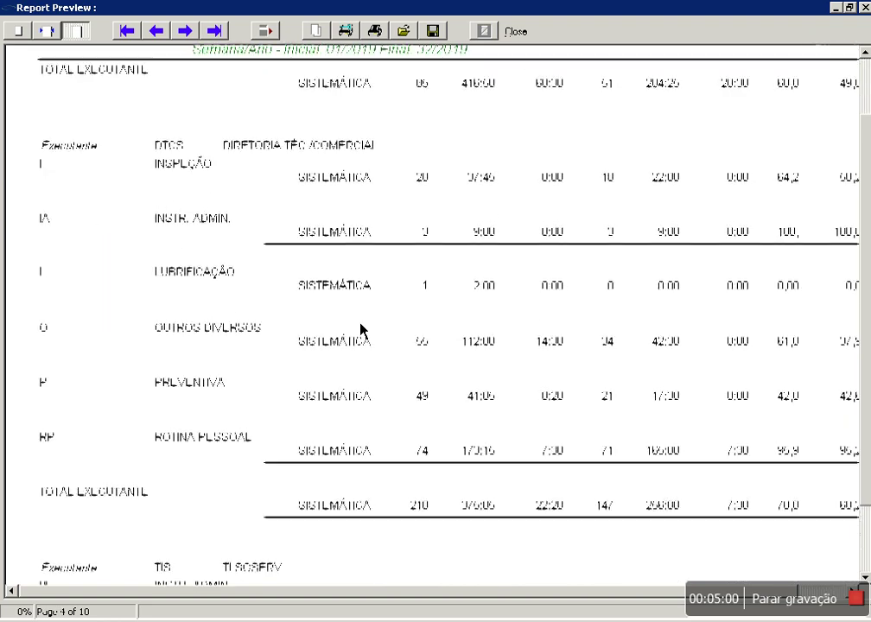
{"action": "scroll", "coordinate": [362, 329], "scroll_direction": "down", "scroll_amount": 4}
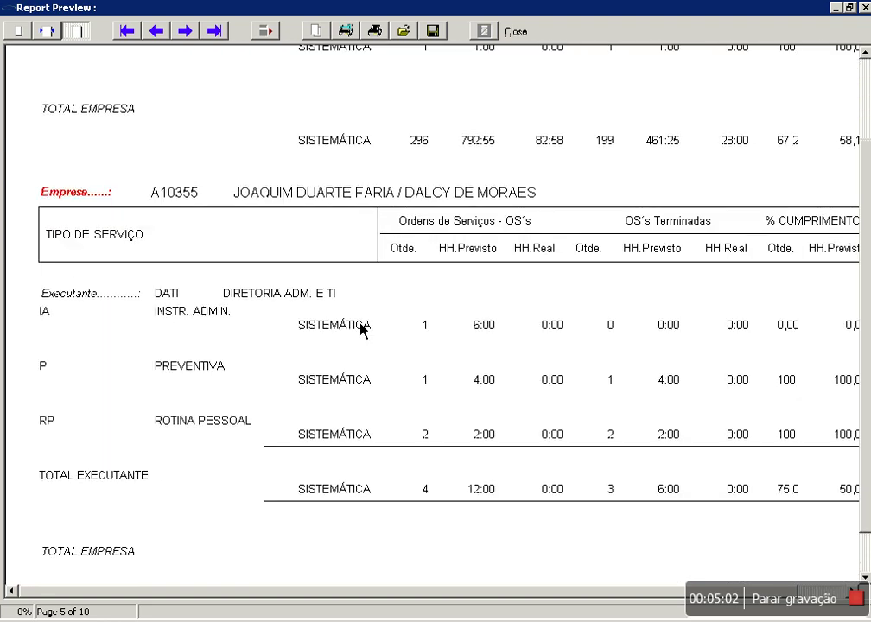
{"action": "left_click", "coordinate": [216, 32]}
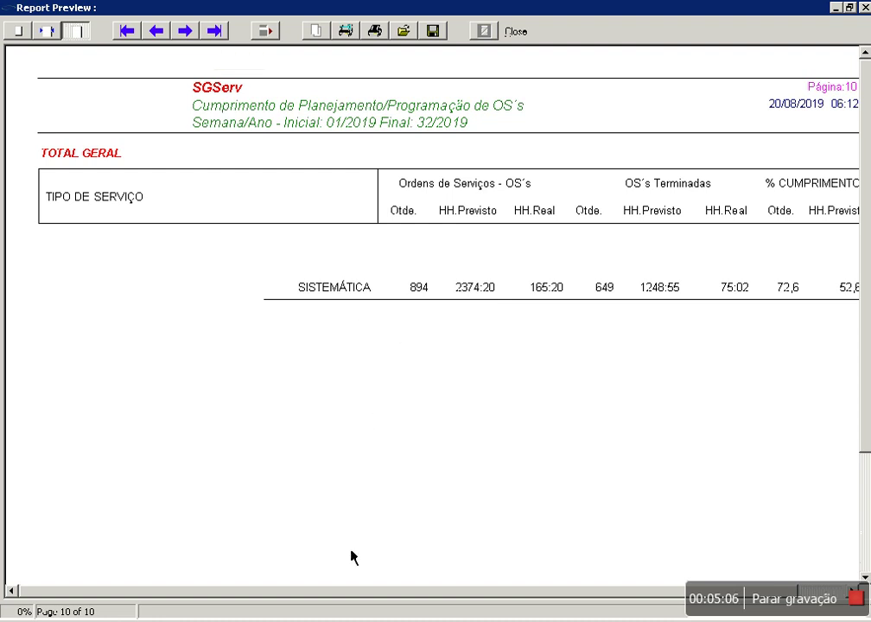
{"action": "left_click_drag", "start_coordinate": [393, 595], "coordinate": [519, 595]}
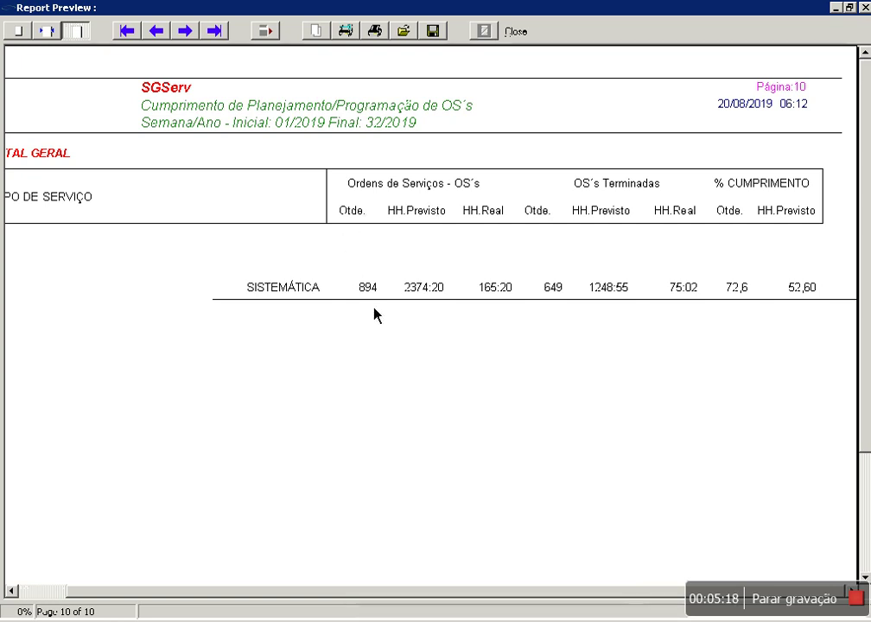
{"action": "left_click", "coordinate": [50, 36]}
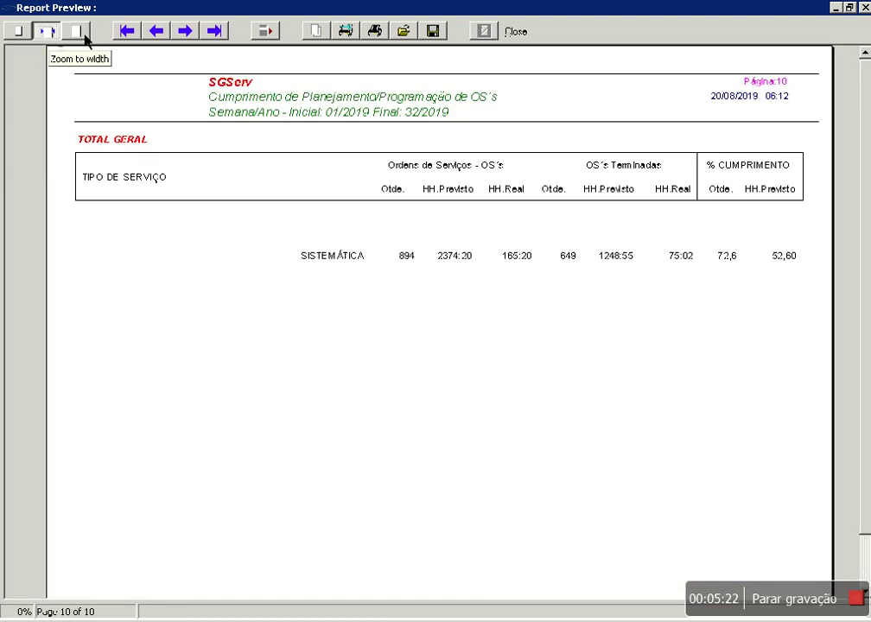
{"action": "left_click", "coordinate": [84, 36]}
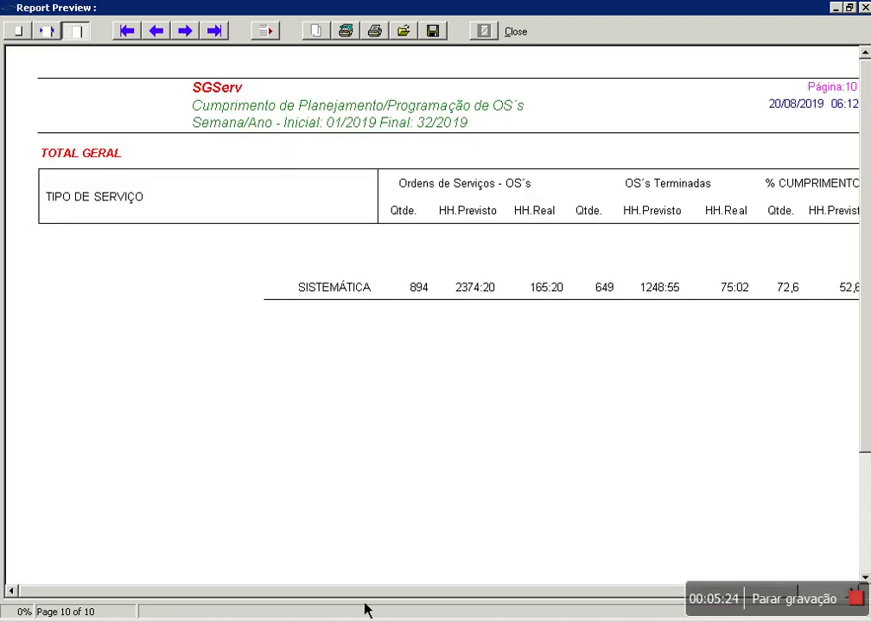
{"action": "left_click_drag", "start_coordinate": [364, 596], "coordinate": [539, 601]}
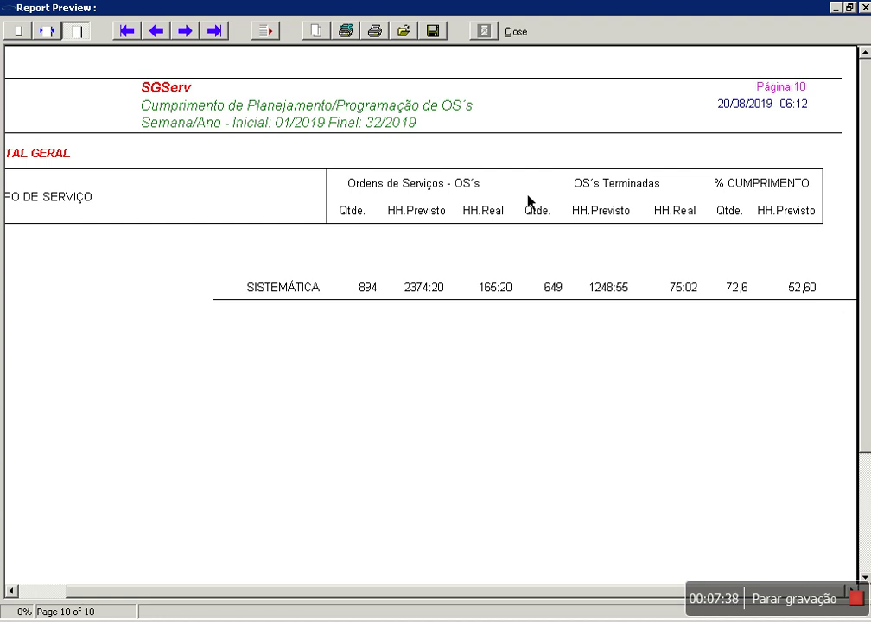
{"action": "left_click", "coordinate": [522, 32]}
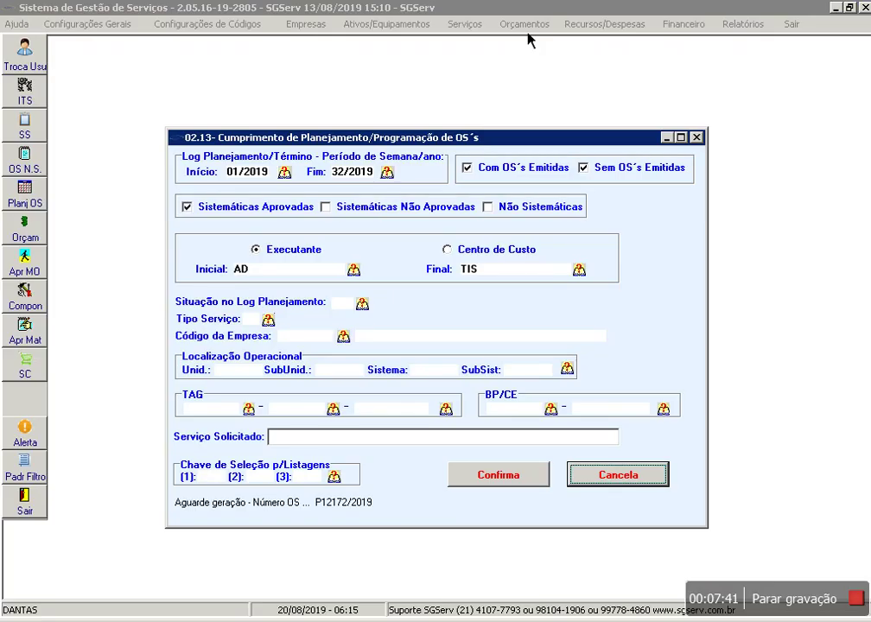
{"action": "left_click", "coordinate": [644, 484]}
Open the service order planning filter, exclude non-systematic orders and include finished ones
{"action": "left_click", "coordinate": [27, 205]}
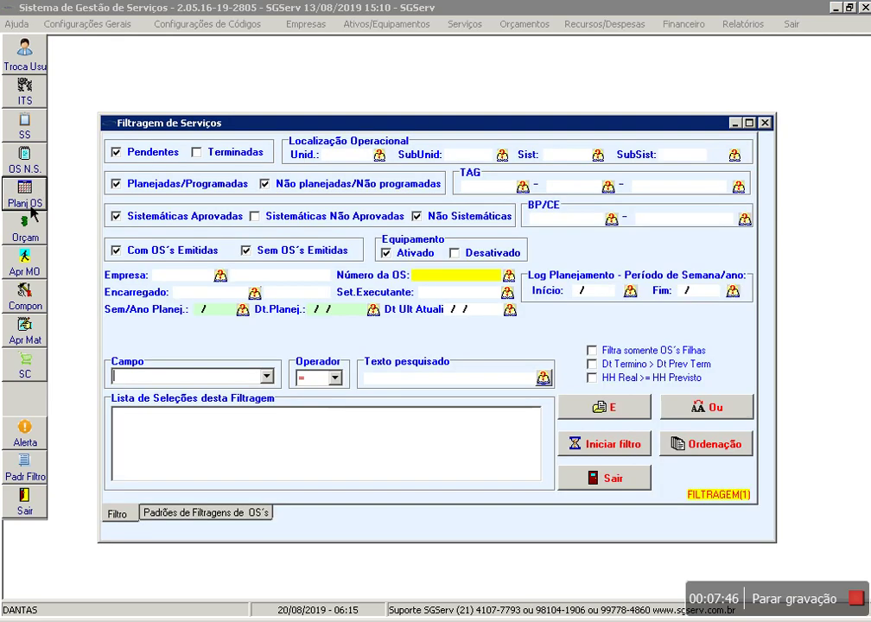
{"action": "left_click", "coordinate": [464, 221]}
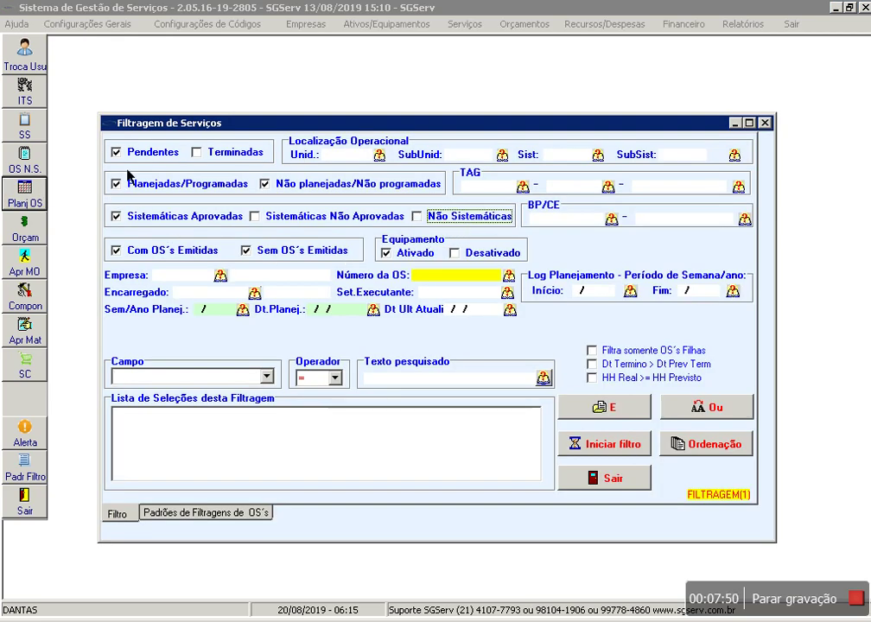
{"action": "left_click", "coordinate": [213, 157]}
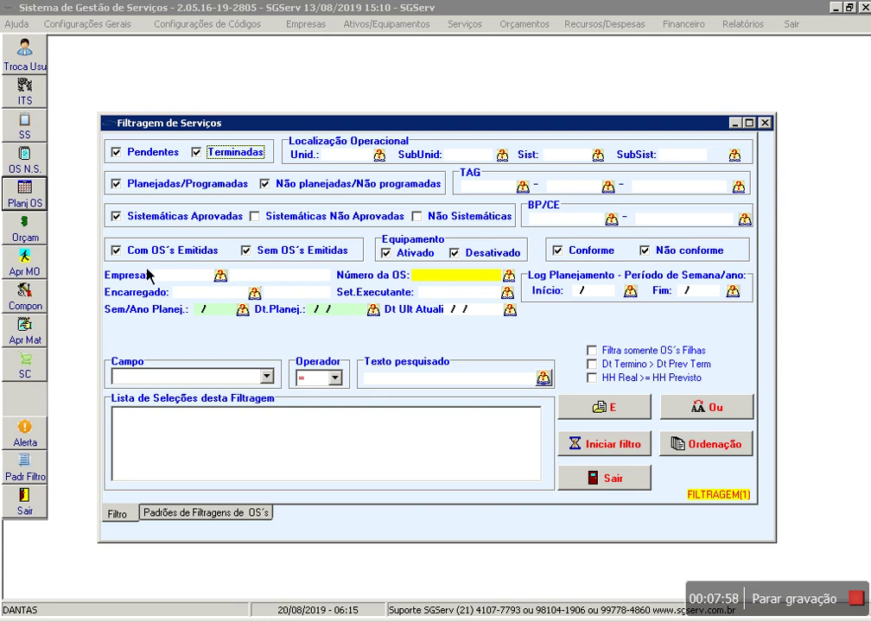
Set the filter's planning log period from week 01/2019 to week 32/19
{"action": "left_click", "coordinate": [623, 296]}
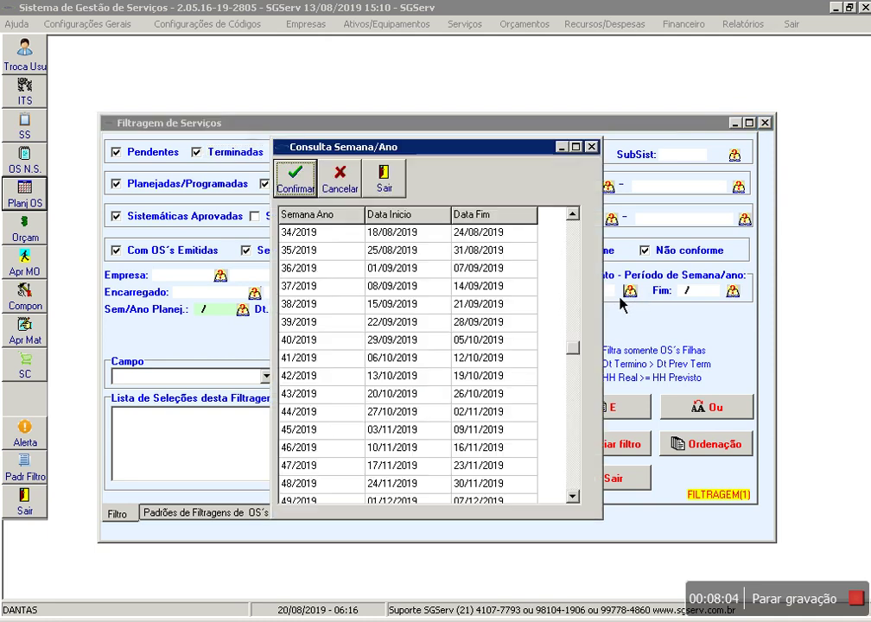
{"action": "left_click", "coordinate": [392, 192]}
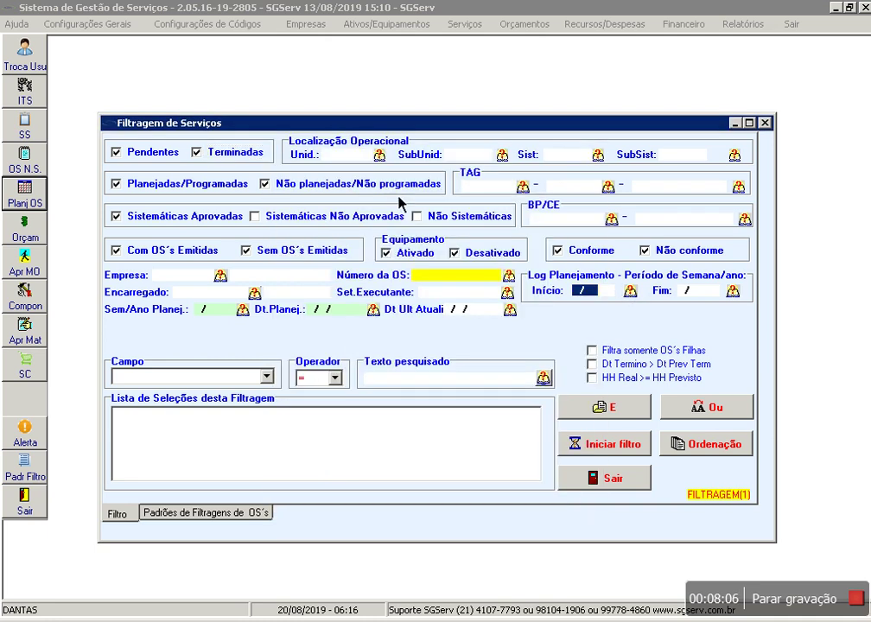
{"action": "type", "text": "0119"}
{"action": "key", "text": "Tab"}
{"action": "type", "text": "32/19"}
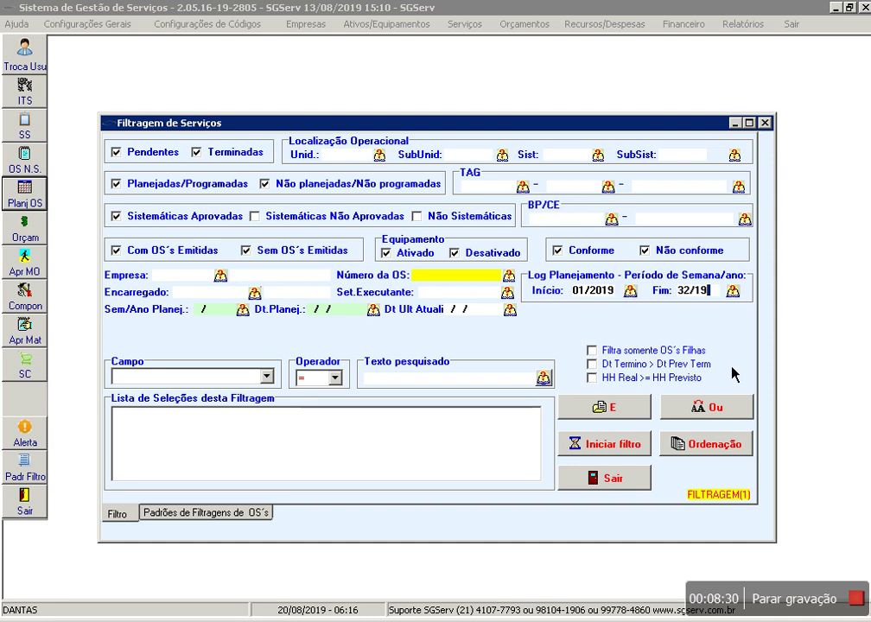
{"action": "left_click", "coordinate": [625, 449]}
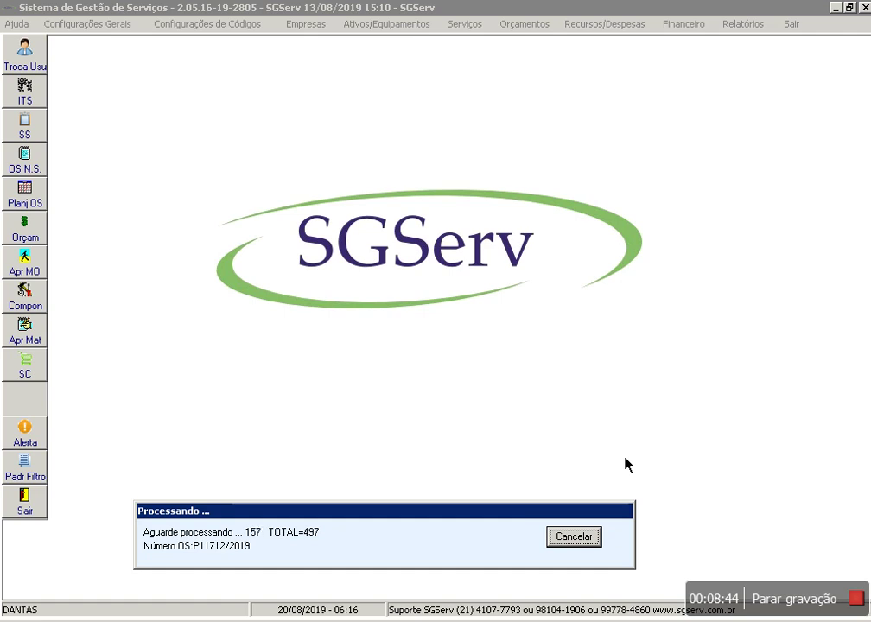
{"action": "left_click", "coordinate": [579, 543]}
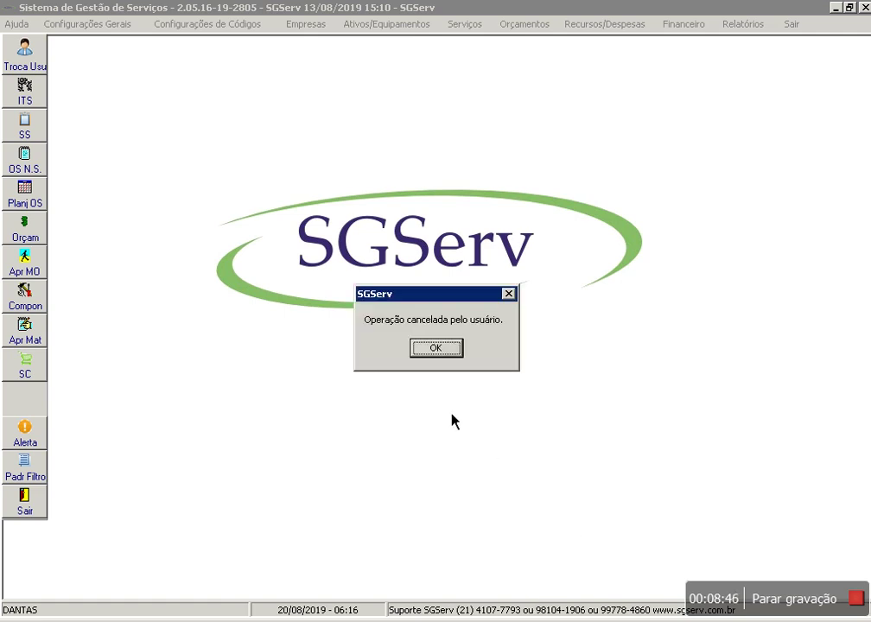
{"action": "left_click", "coordinate": [420, 352]}
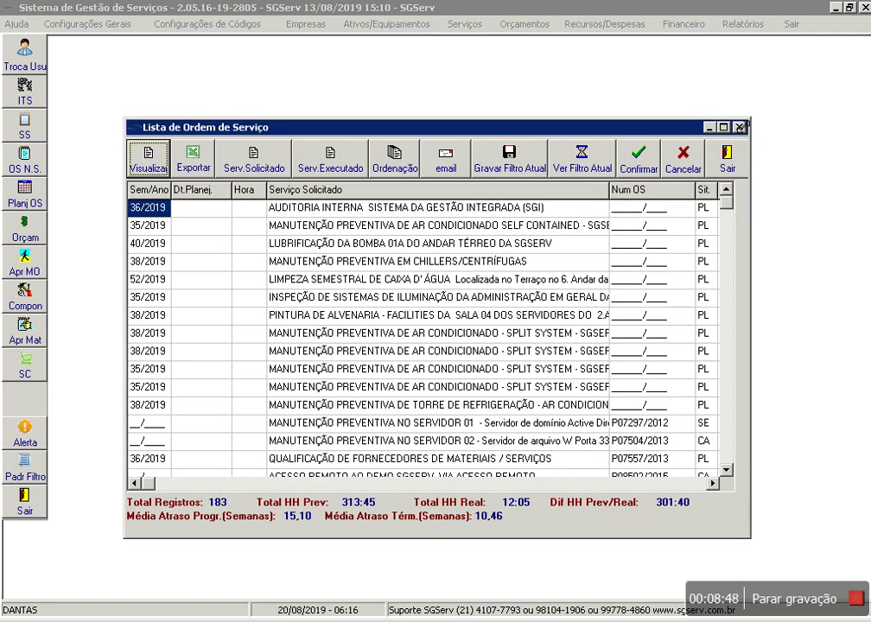
{"action": "left_click", "coordinate": [733, 163]}
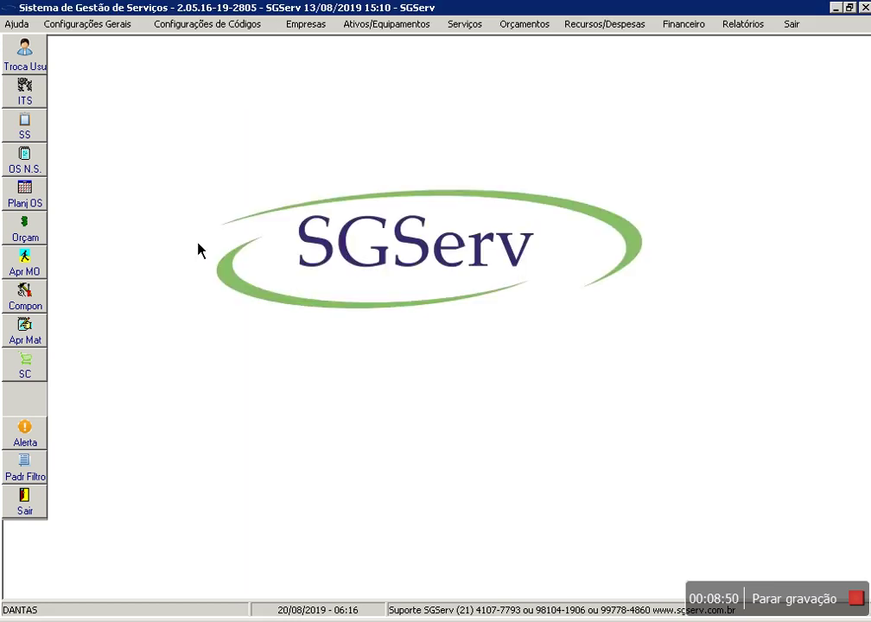
Reopen the service order planning filter, include finished orders and exclude non-systematic ones
{"action": "left_click", "coordinate": [32, 205]}
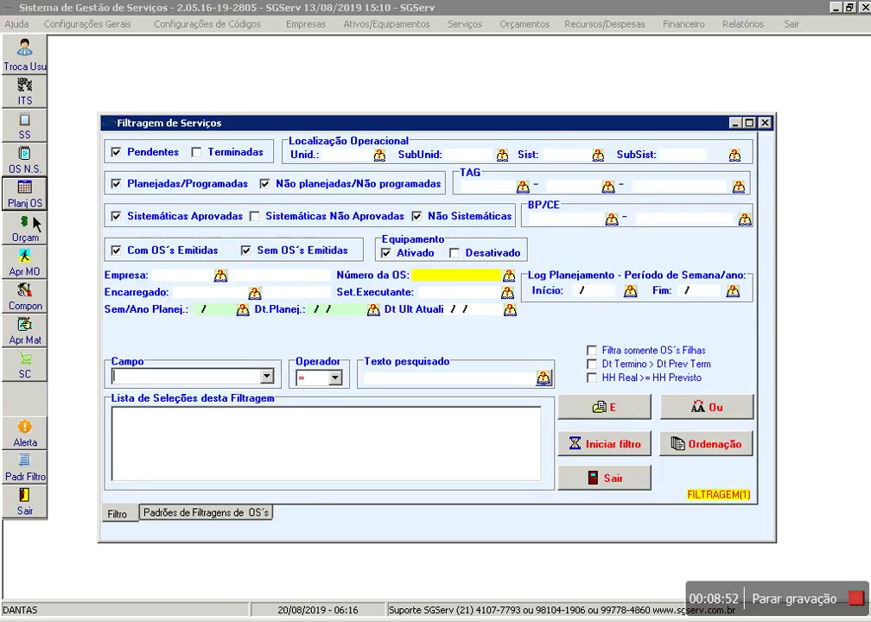
{"action": "left_click", "coordinate": [216, 153]}
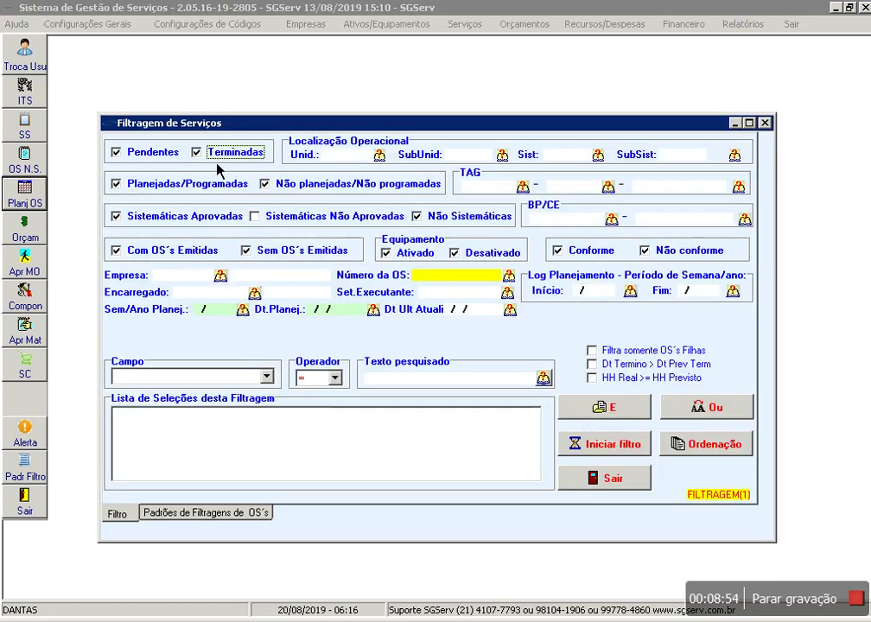
{"action": "left_click", "coordinate": [451, 216]}
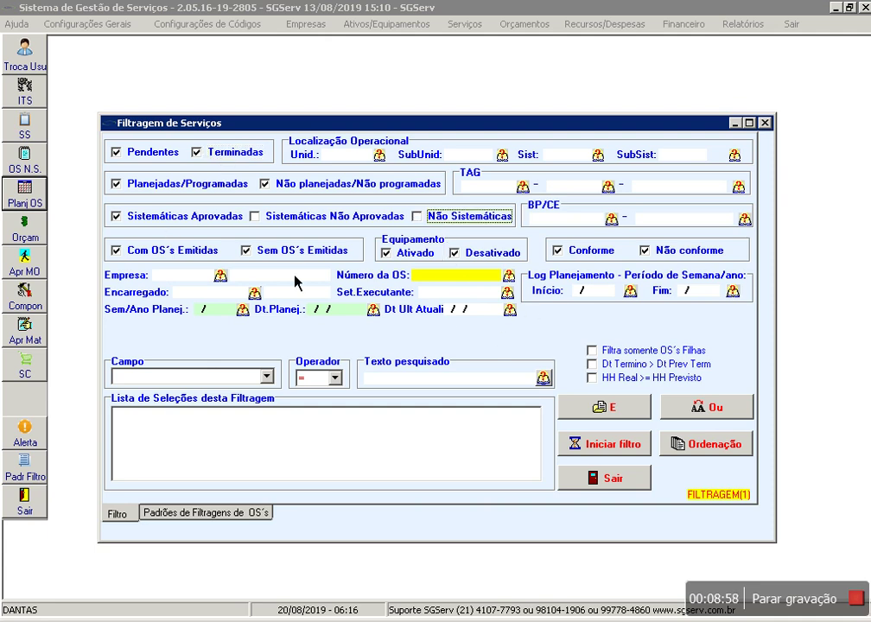
Set the filter's planning log period from week 01/2019 to week 32/2019
{"action": "left_click", "coordinate": [593, 290]}
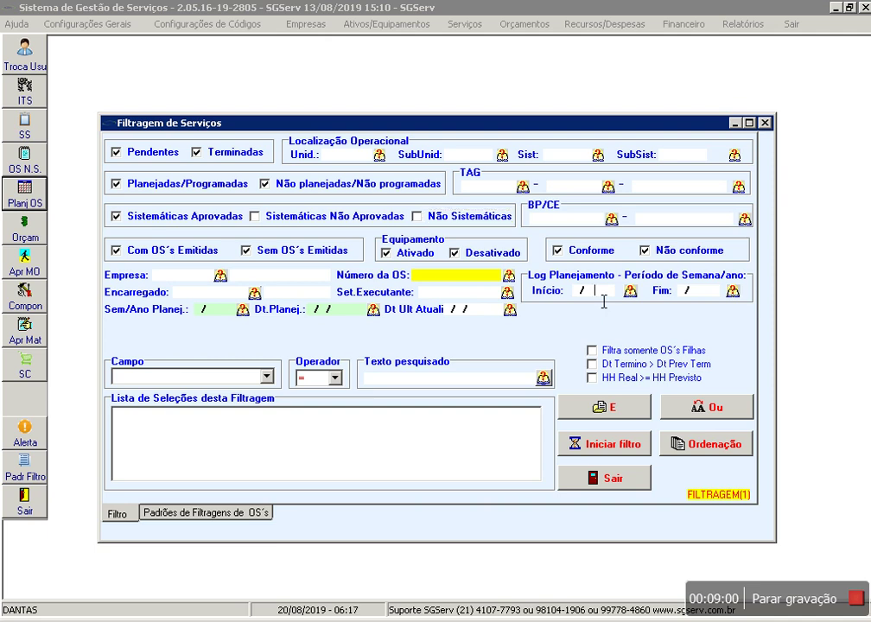
{"action": "type", "text": "0119"}
{"action": "key", "text": "Tab"}
{"action": "type", "text": "32/20"}
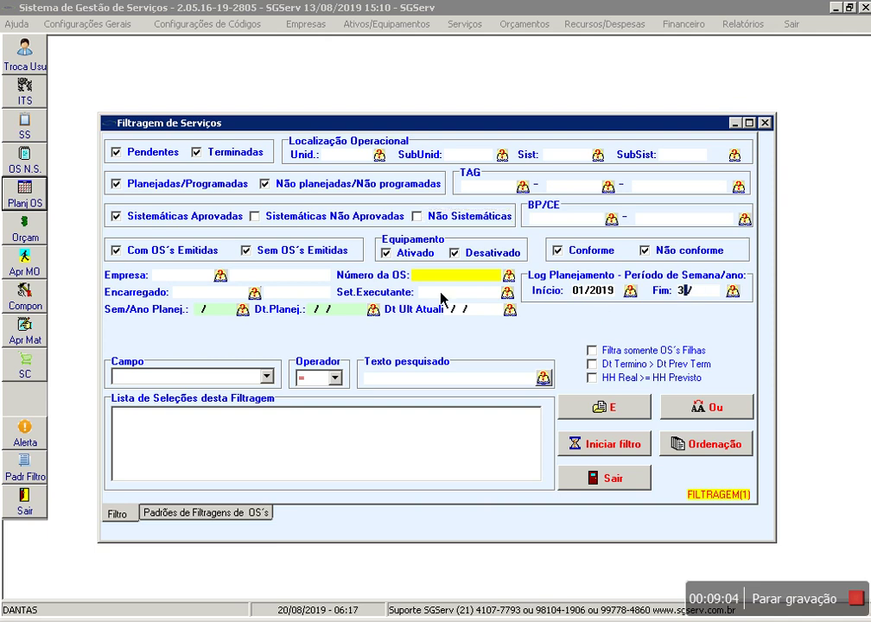
{"action": "type", "text": "19"}
{"action": "key", "text": "Tab"}
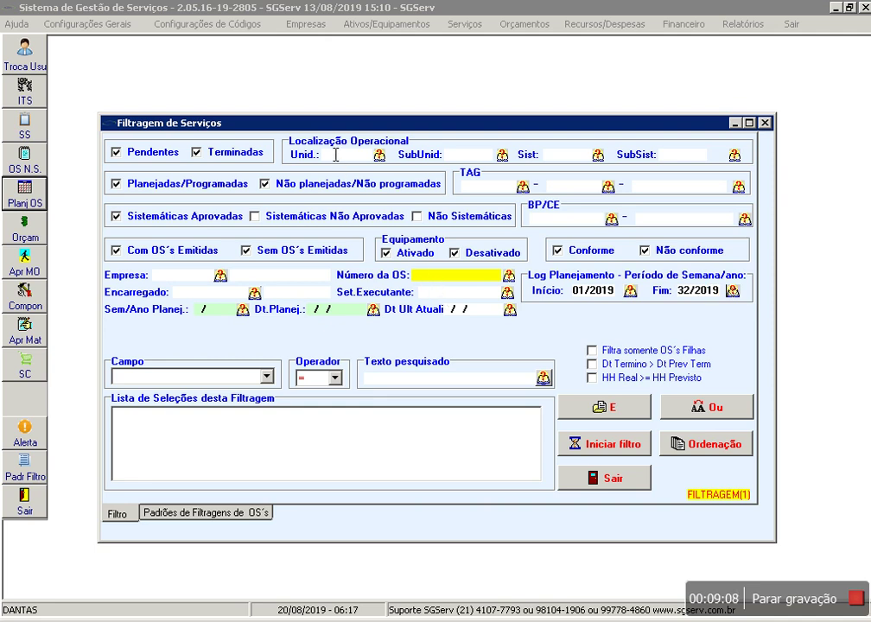
Restrict the filter's operational location to unit SGSERV and run the filter
{"action": "left_click", "coordinate": [335, 160]}
{"action": "type", "text": "SGSE"}
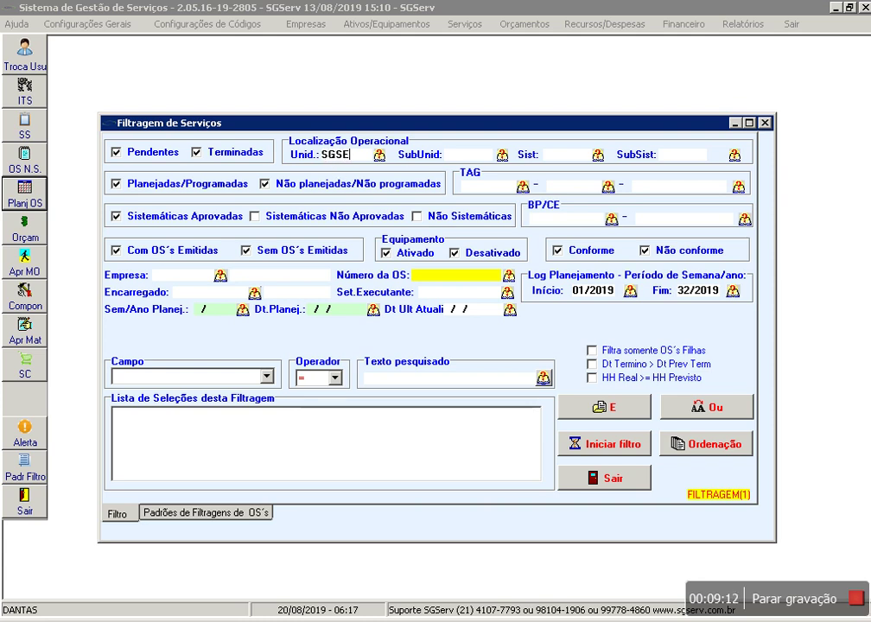
{"action": "type", "text": "RV"}
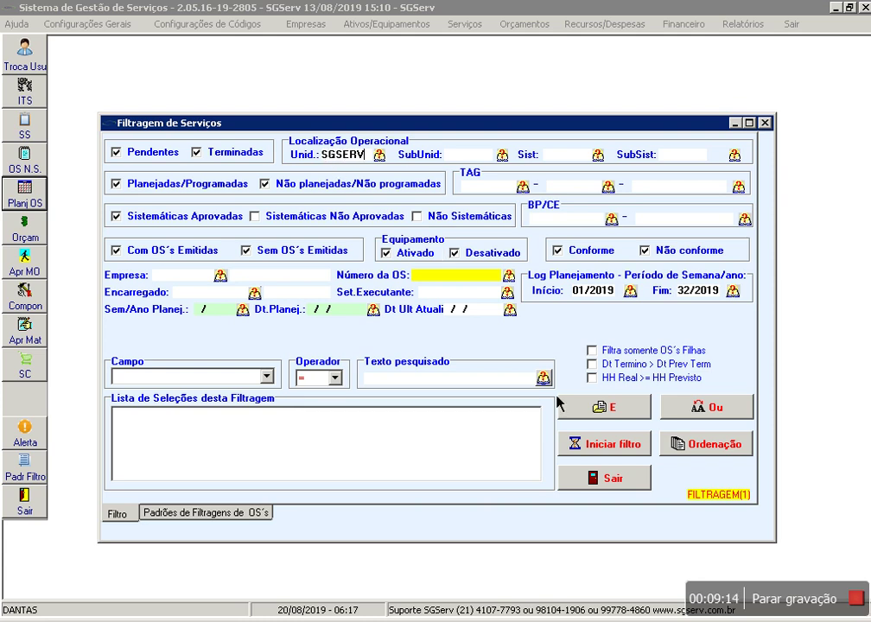
{"action": "left_click", "coordinate": [596, 444]}
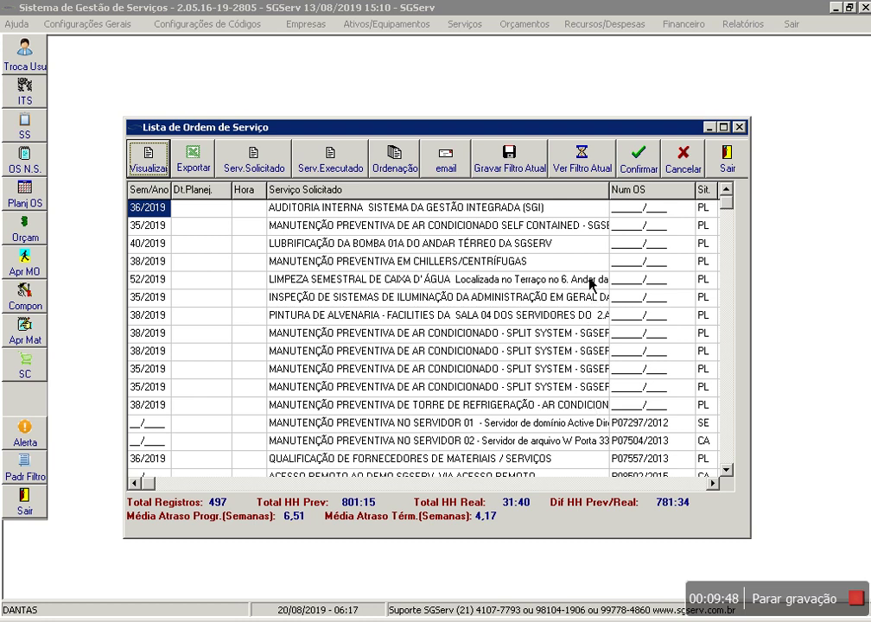
Open the lubrication order for pump 01A on the ground floor and view its delay indicators
{"action": "left_click", "coordinate": [648, 213]}
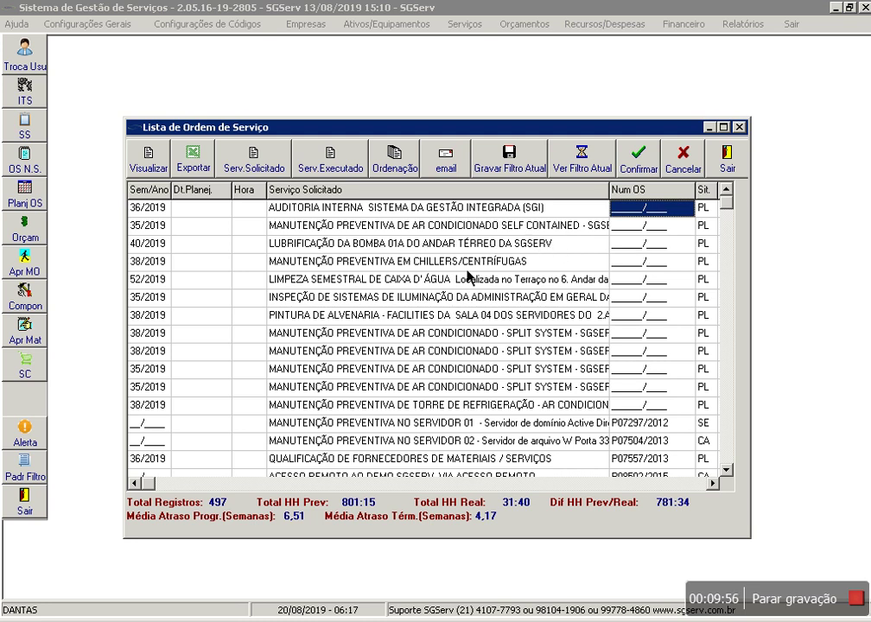
{"action": "double_click", "coordinate": [478, 247]}
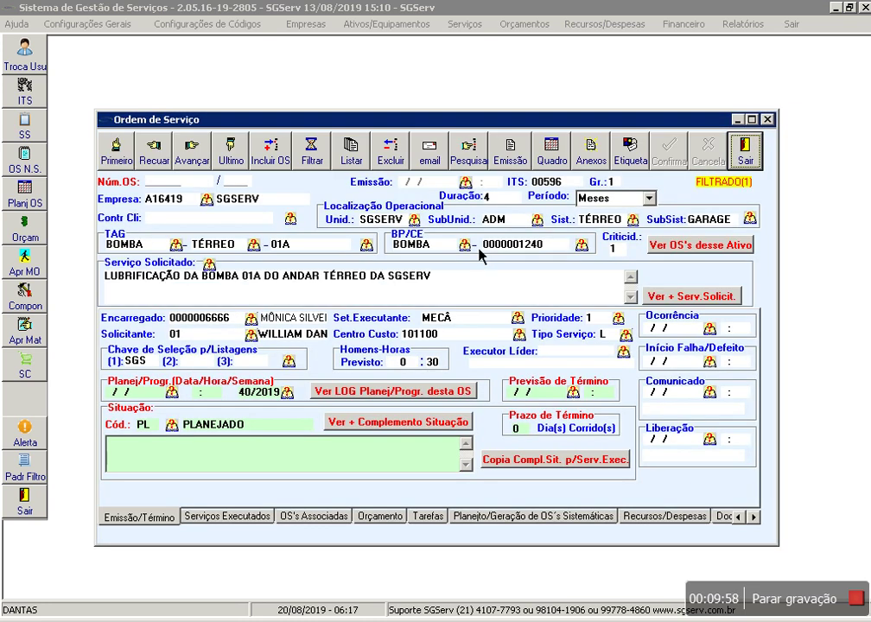
{"action": "left_click", "coordinate": [753, 517]}
{"action": "left_click", "coordinate": [754, 517]}
{"action": "left_click", "coordinate": [754, 517]}
{"action": "left_click", "coordinate": [754, 517]}
{"action": "left_click", "coordinate": [754, 517]}
{"action": "left_click", "coordinate": [754, 517]}
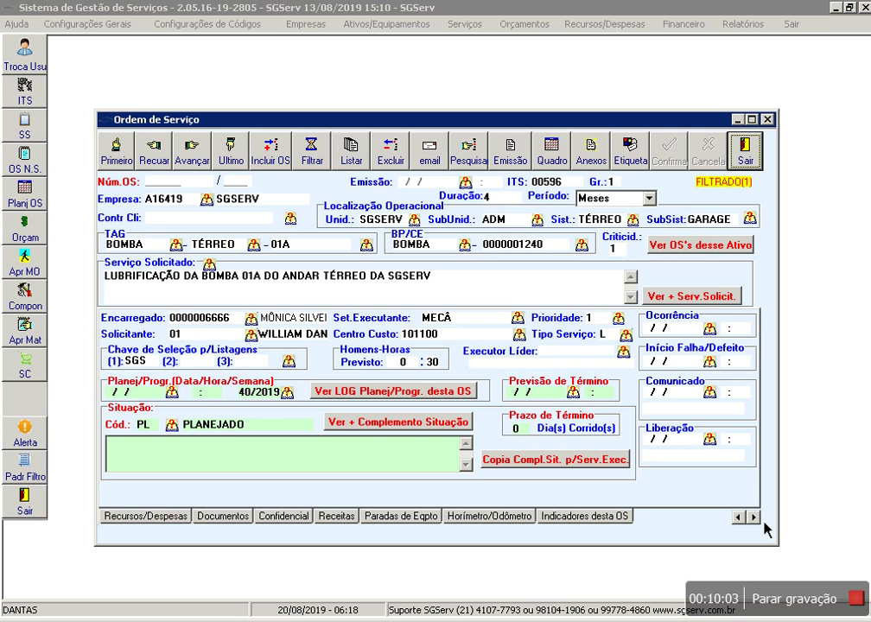
{"action": "left_click", "coordinate": [604, 518]}
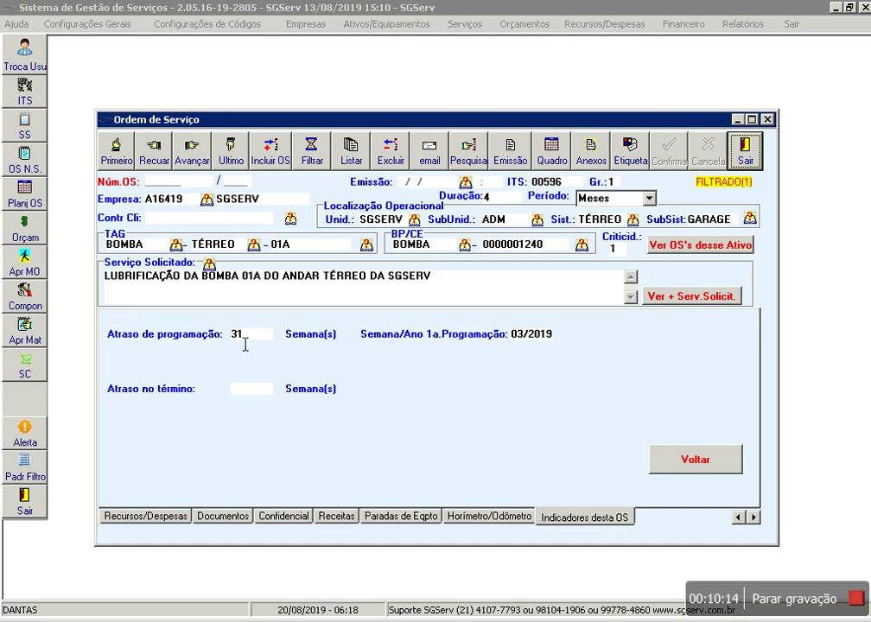
List the filtered service orders, browse through them and return to the order form
{"action": "left_click", "coordinate": [368, 163]}
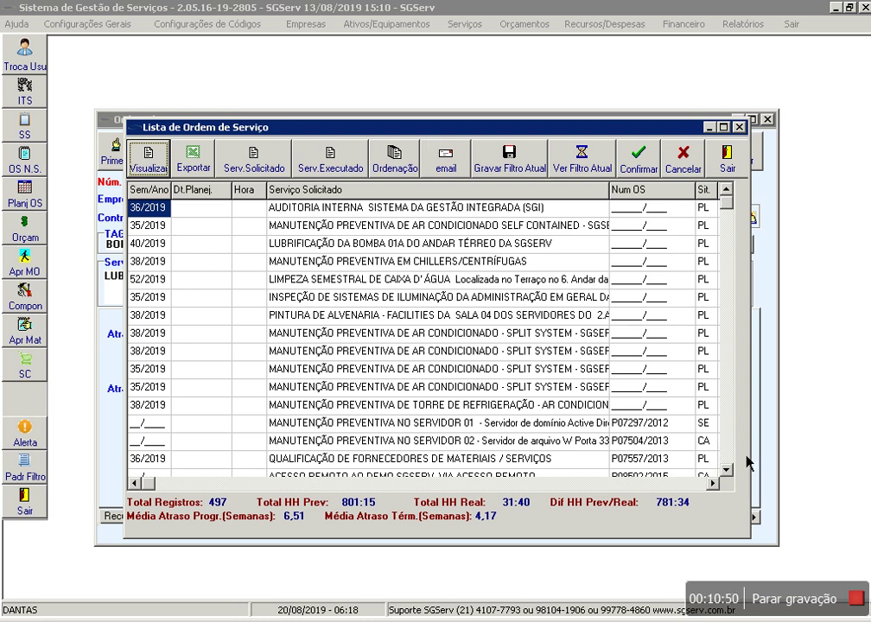
{"action": "scroll", "coordinate": [729, 466], "scroll_direction": "down", "scroll_amount": 20}
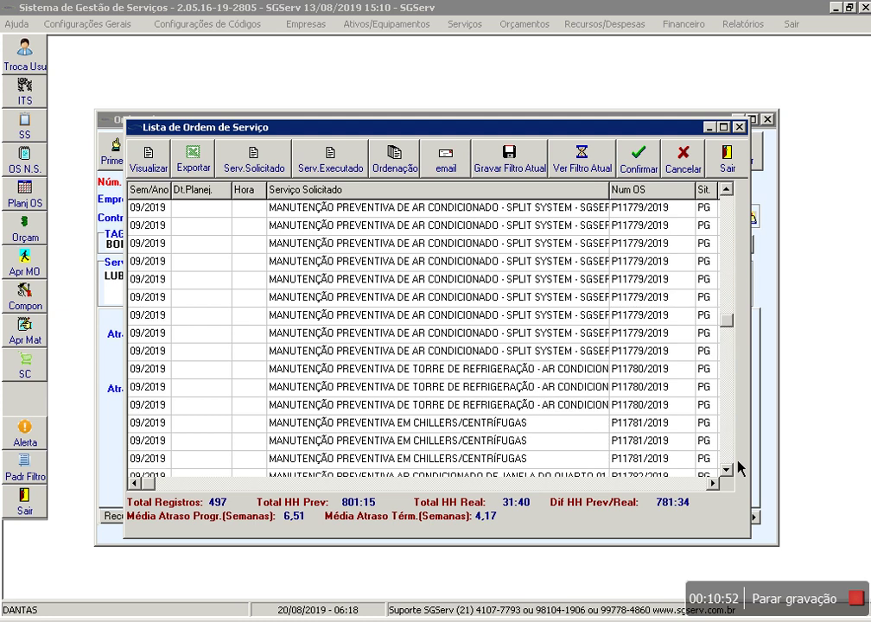
{"action": "left_click", "coordinate": [695, 169]}
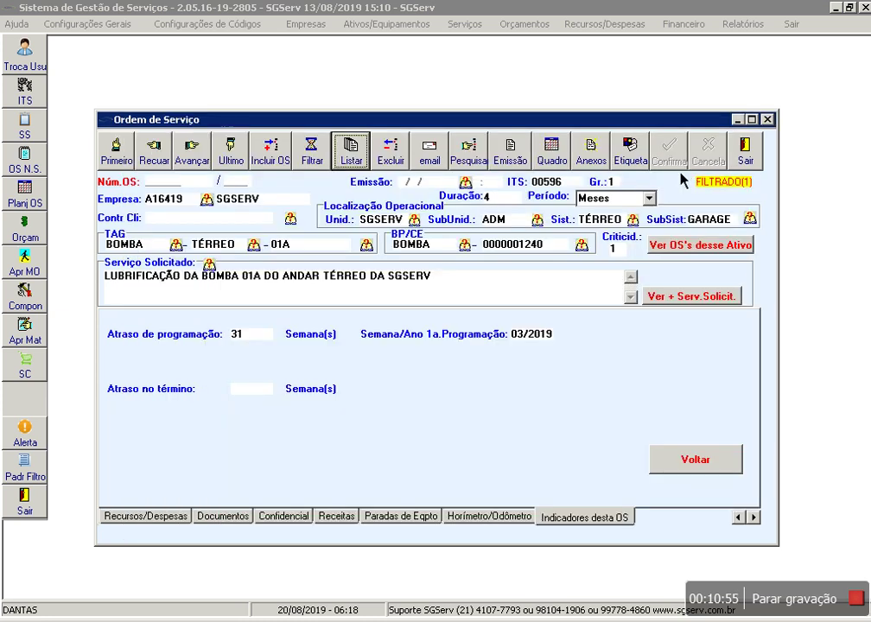
Run a second filter on these orders that leaves out the finished ones
{"action": "left_click", "coordinate": [315, 150]}
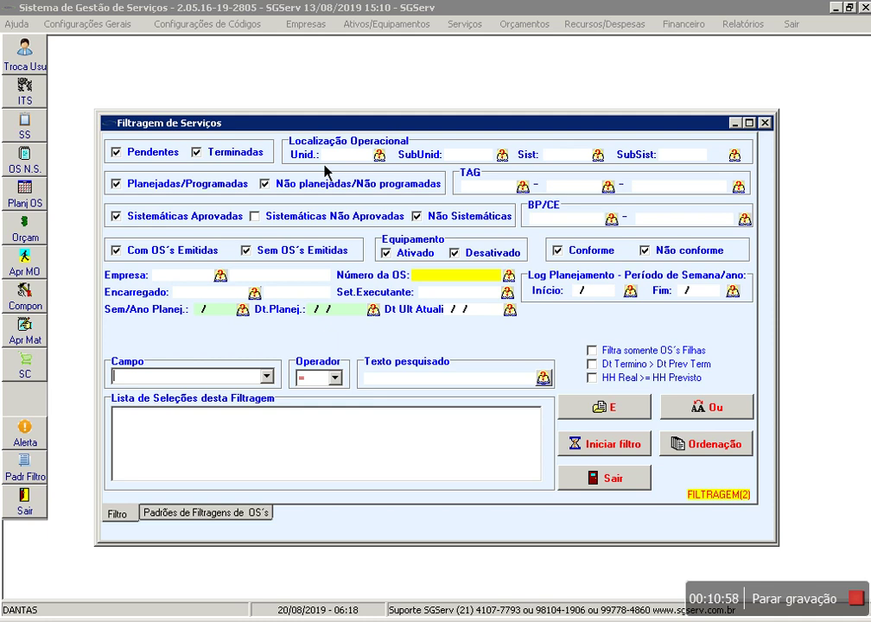
{"action": "left_click", "coordinate": [197, 152]}
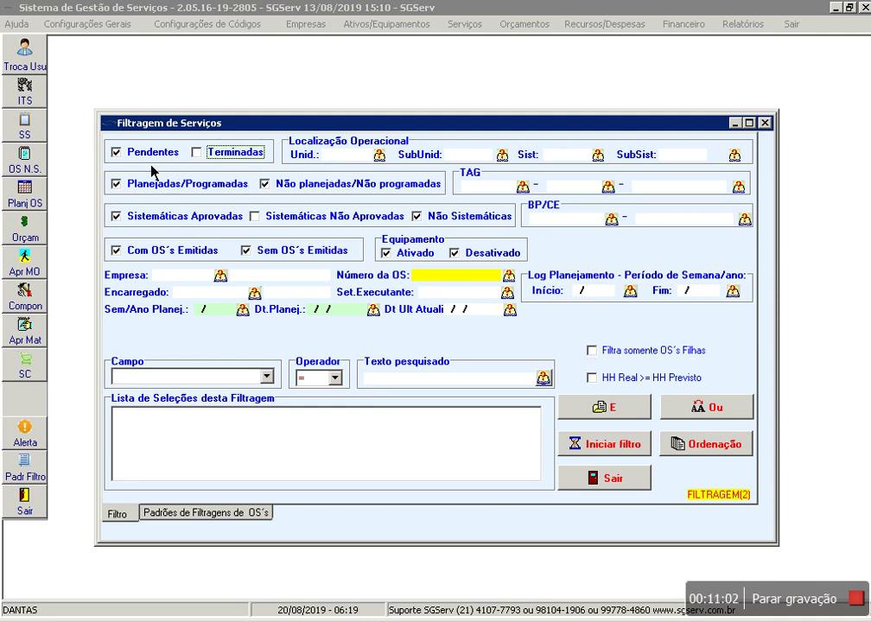
{"action": "left_click", "coordinate": [602, 445]}
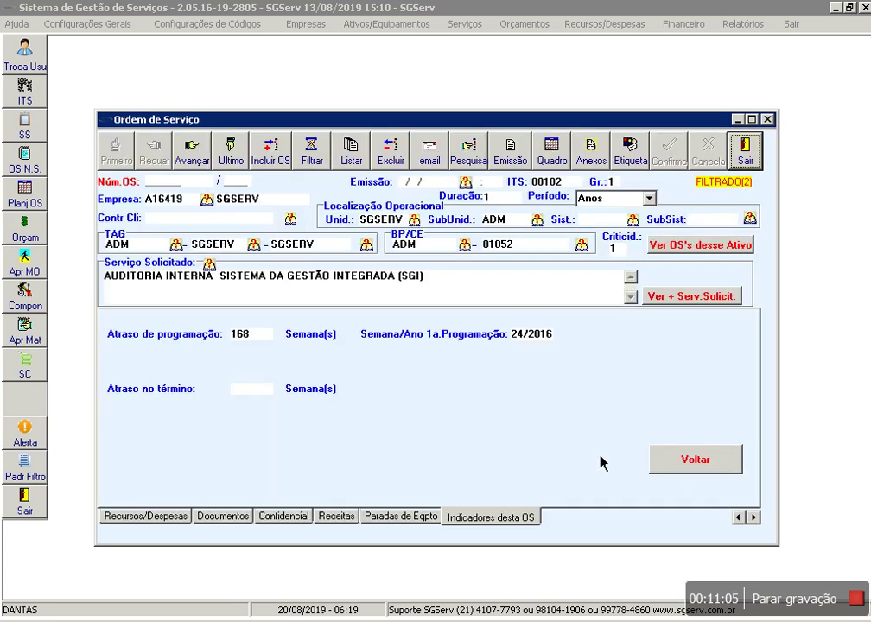
List the pending orders and look through them across to the Atraso Progr. (scheduling delay) column
{"action": "left_click", "coordinate": [352, 161]}
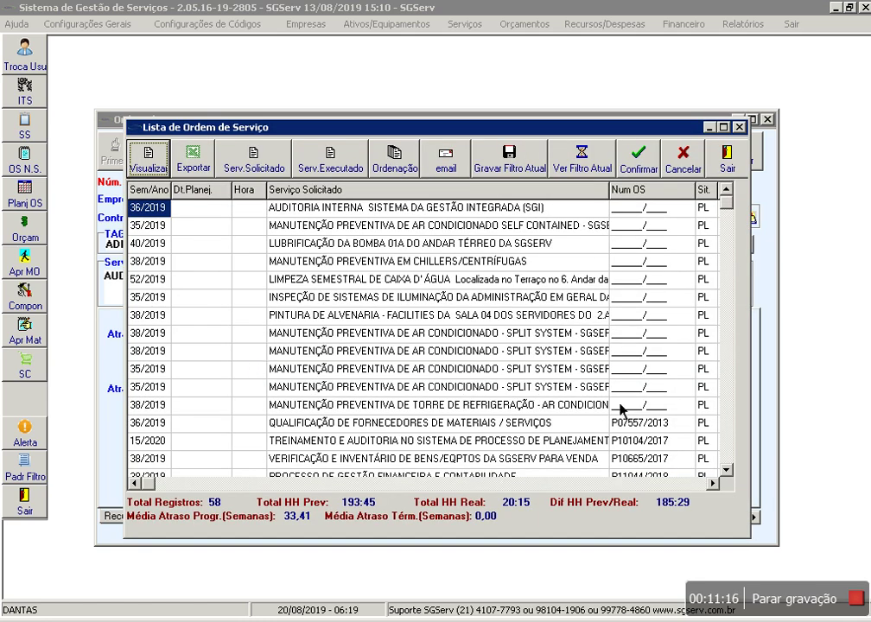
{"action": "scroll", "coordinate": [737, 467], "scroll_direction": "down", "scroll_amount": 10}
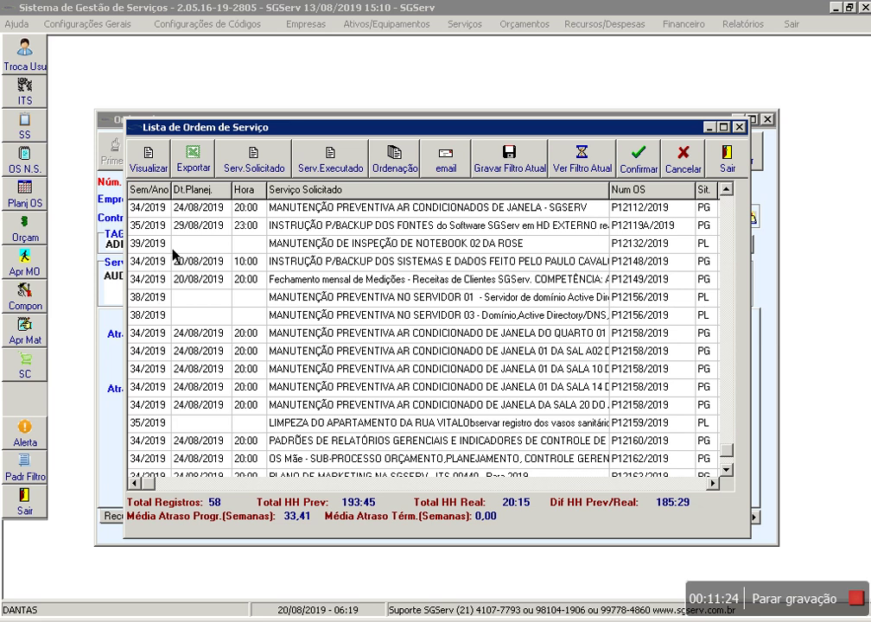
{"action": "left_click", "coordinate": [670, 487]}
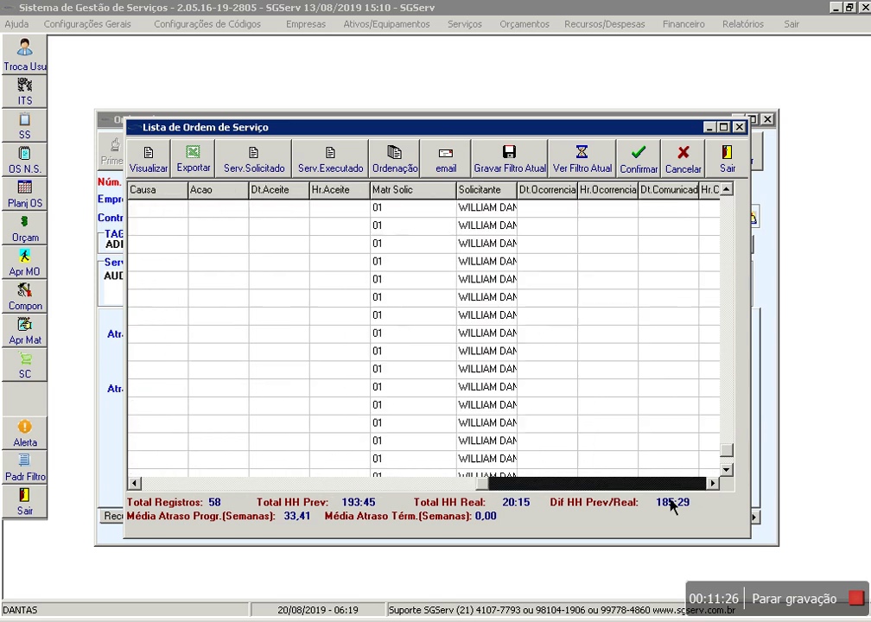
{"action": "left_click", "coordinate": [684, 490]}
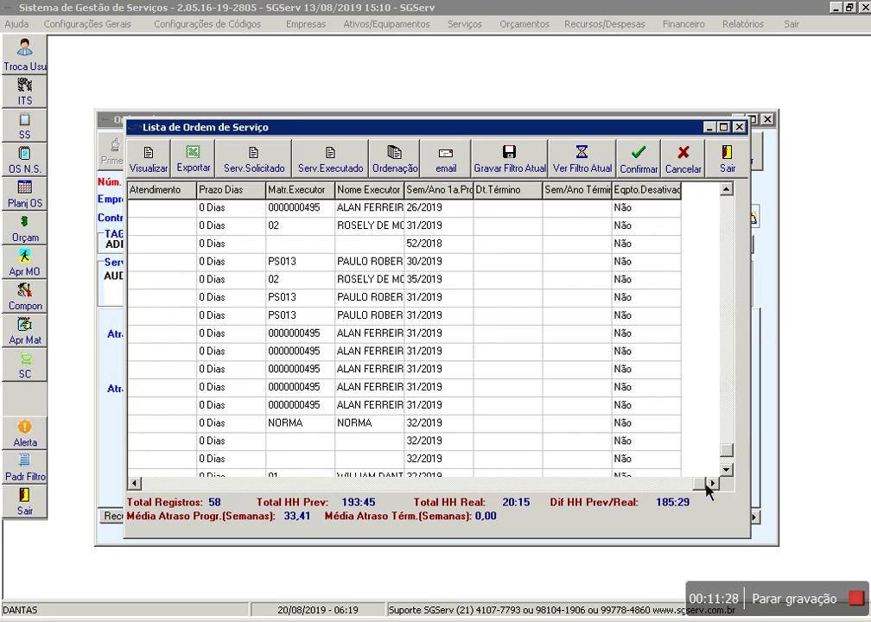
{"action": "left_click", "coordinate": [183, 490]}
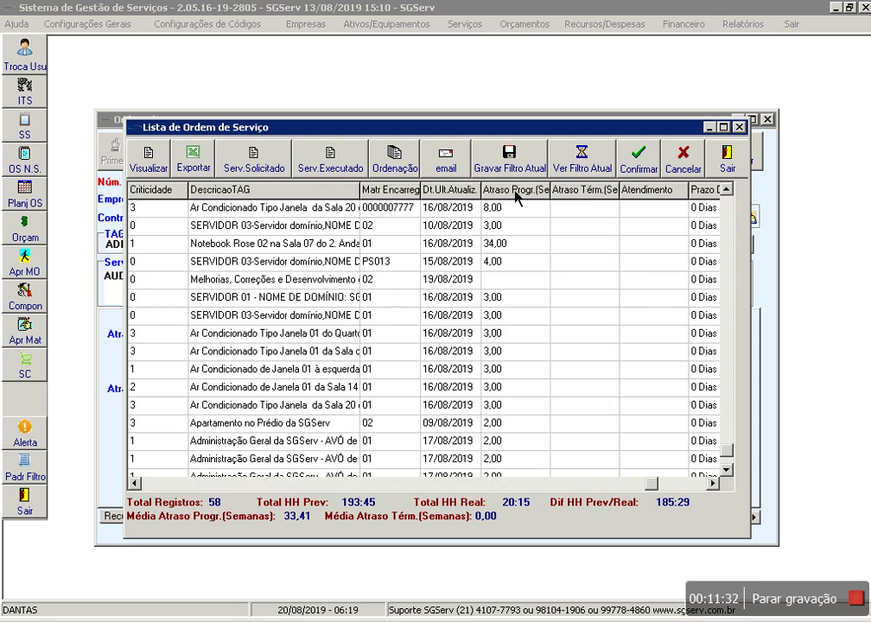
Widen the Atraso Progr.(Sem.) column and review the delay in weeks down to the last orders
{"action": "left_click_drag", "start_coordinate": [564, 199], "coordinate": [596, 201]}
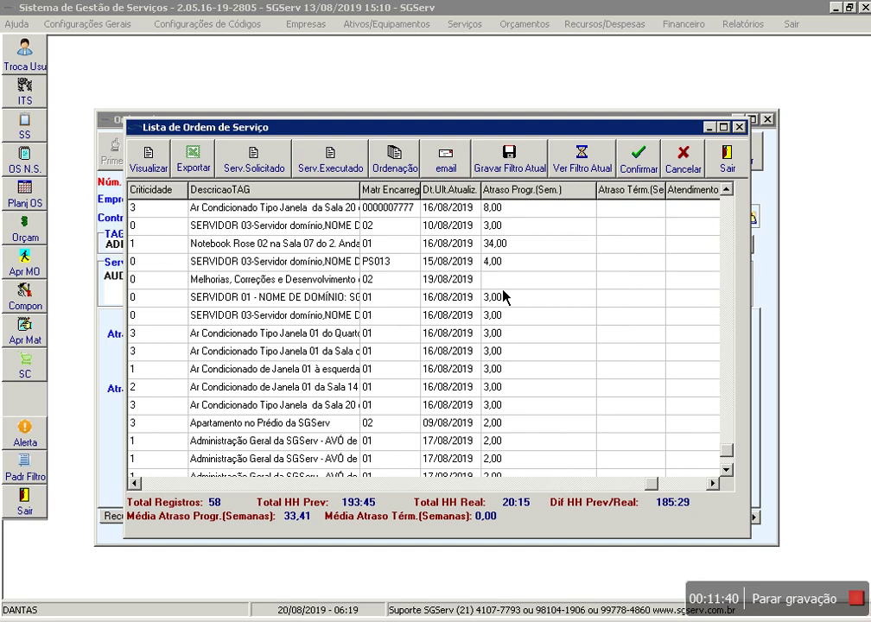
{"action": "left_click_drag", "start_coordinate": [501, 317], "coordinate": [499, 476]}
{"action": "scroll", "coordinate": [498, 477], "scroll_direction": "down", "scroll_amount": 9}
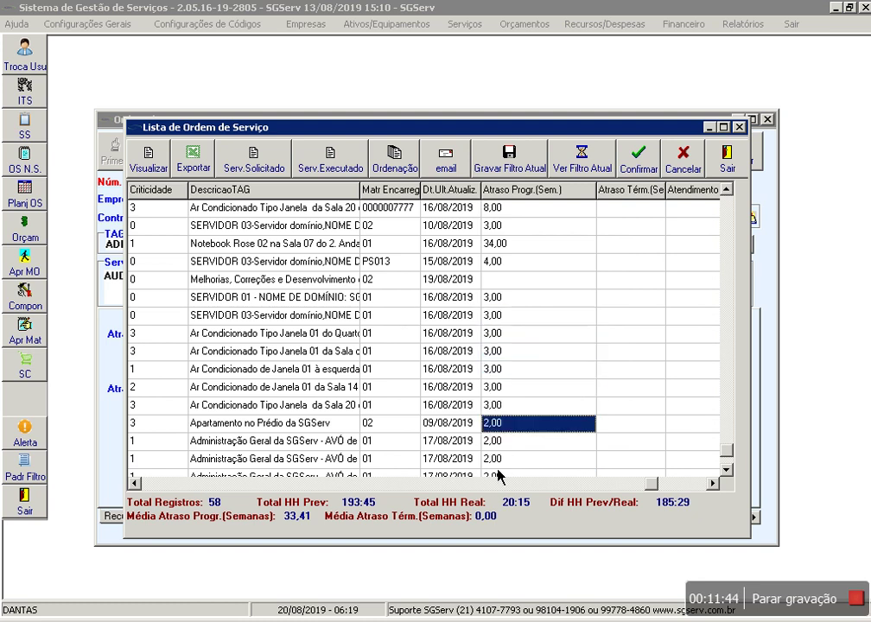
{"action": "left_click_drag", "start_coordinate": [499, 465], "coordinate": [192, 496]}
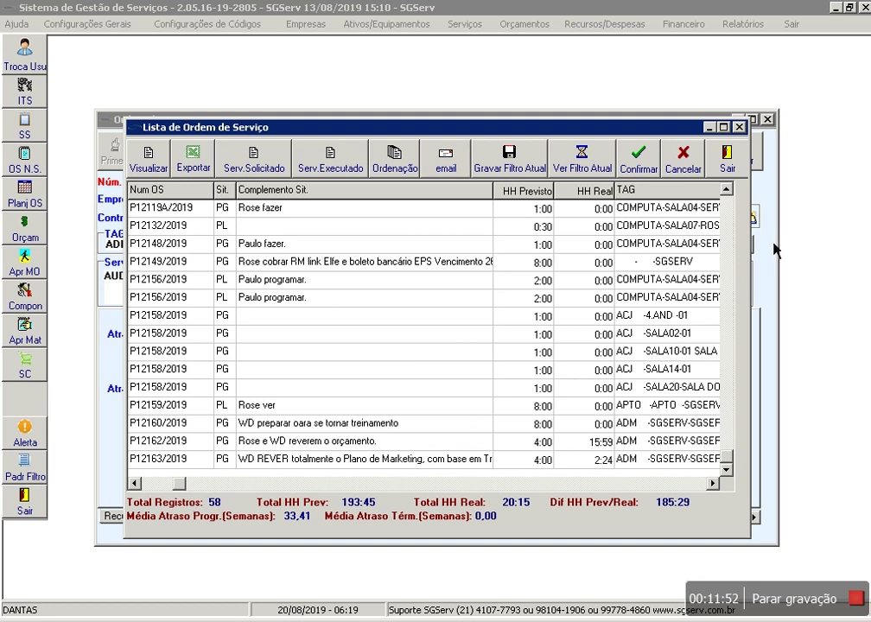
Open the preventive maintenance order for the cooling tower TORRE-6.AND-01 and review its planning log up to the planned weeks
{"action": "scroll", "coordinate": [733, 233], "scroll_direction": "up", "scroll_amount": 9}
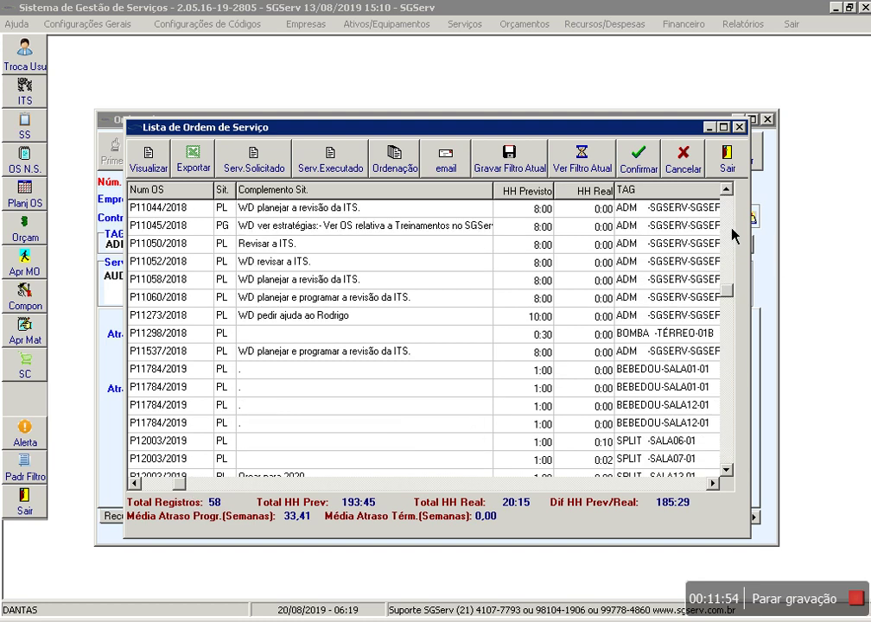
{"action": "scroll", "coordinate": [733, 234], "scroll_direction": "up", "scroll_amount": 5}
{"action": "scroll", "coordinate": [733, 233], "scroll_direction": "down", "scroll_amount": 5}
{"action": "scroll", "coordinate": [733, 233], "scroll_direction": "up", "scroll_amount": 5}
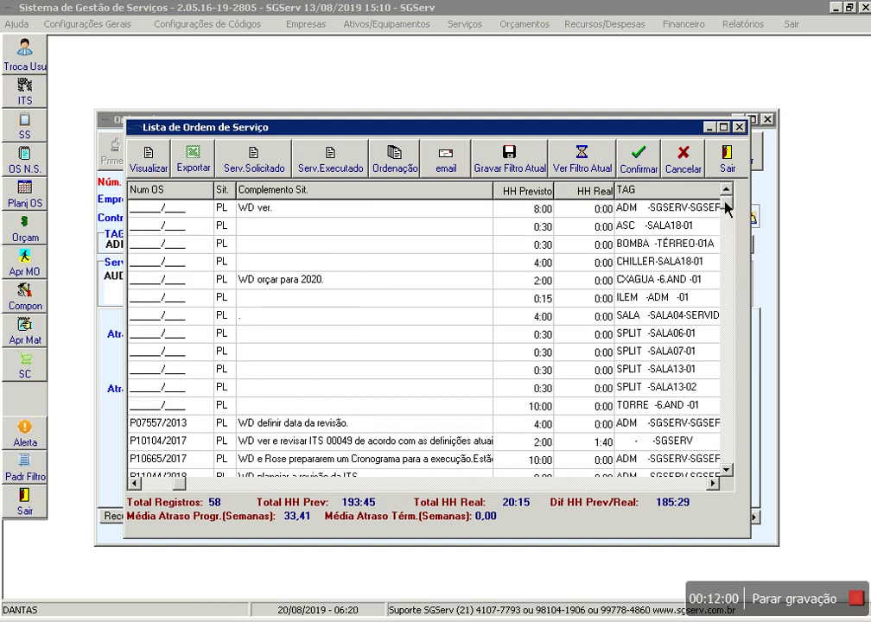
{"action": "double_click", "coordinate": [546, 411]}
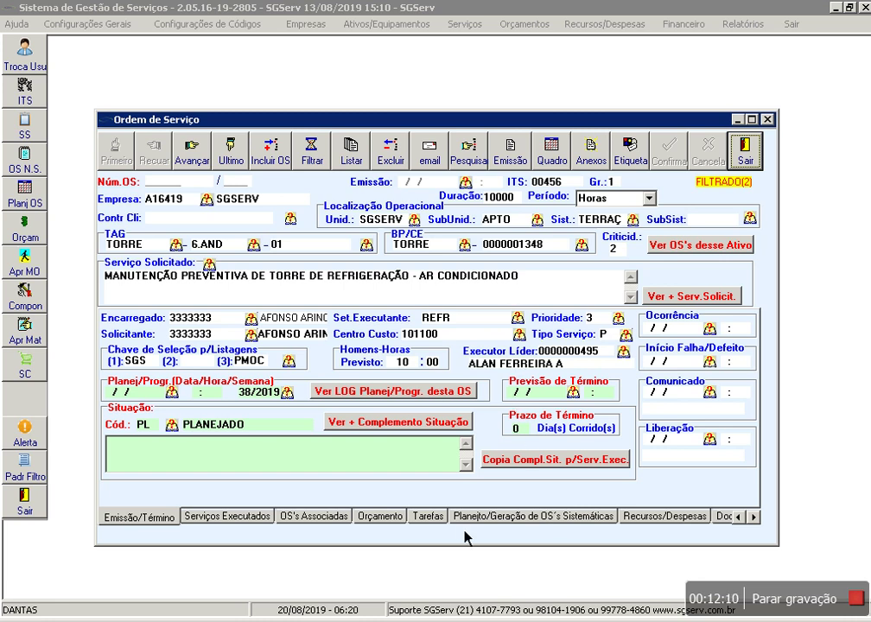
{"action": "left_click", "coordinate": [377, 392]}
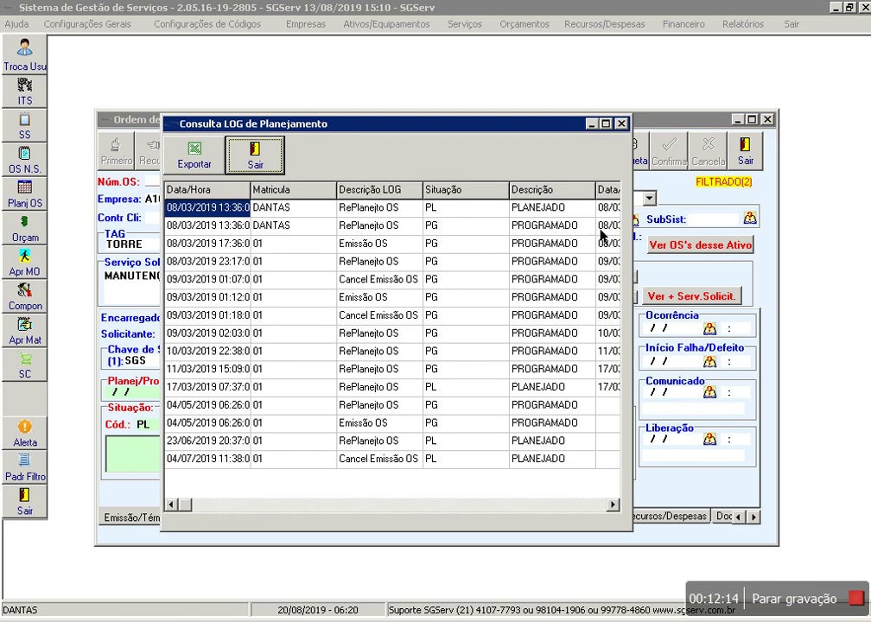
{"action": "left_click", "coordinate": [614, 210]}
{"action": "left_click_drag", "start_coordinate": [616, 219], "coordinate": [616, 220]}
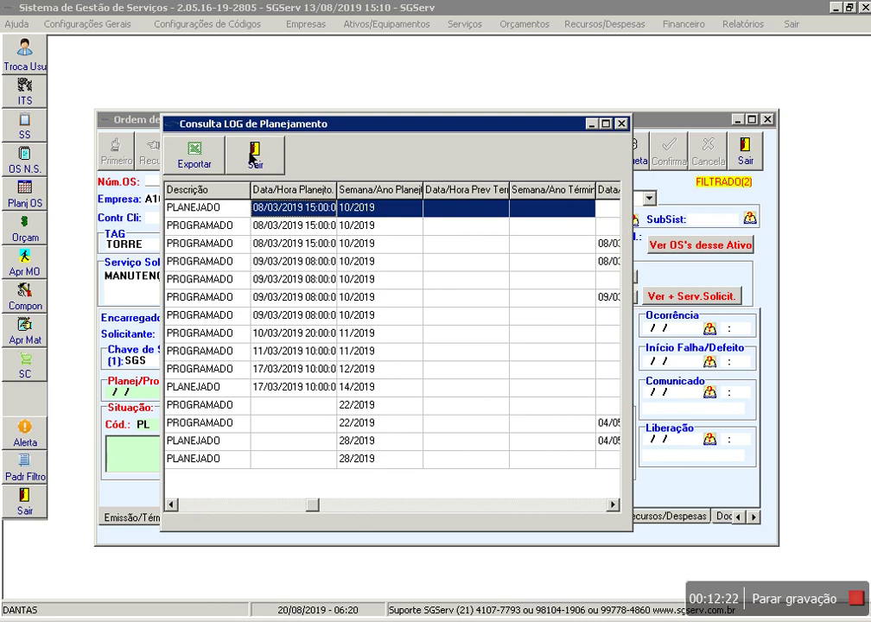
{"action": "left_click", "coordinate": [257, 155]}
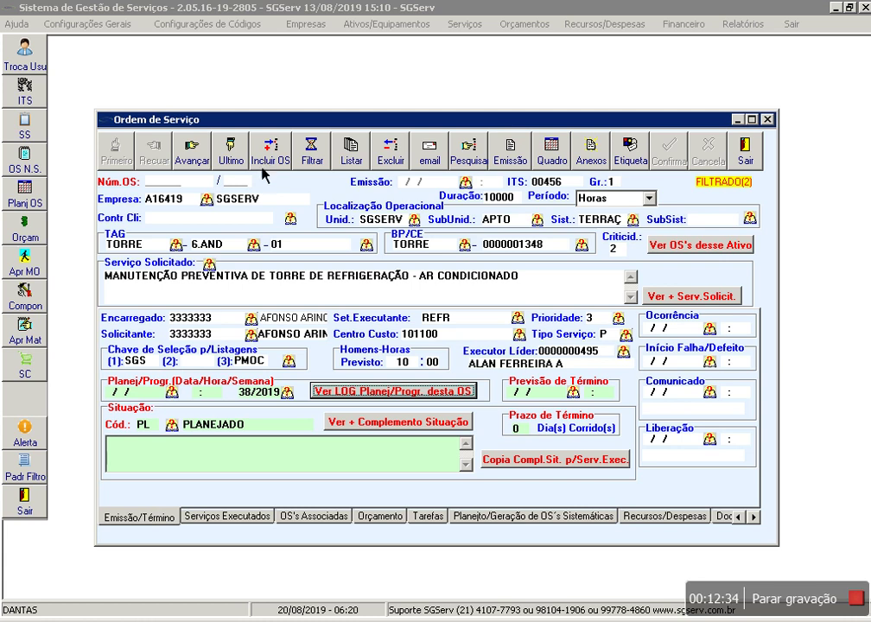
View the delay indicators of the cooling tower order and close the service order form
{"action": "left_click", "coordinate": [755, 517]}
{"action": "left_click", "coordinate": [755, 518]}
{"action": "left_click", "coordinate": [755, 518]}
{"action": "left_click", "coordinate": [756, 518]}
{"action": "left_click", "coordinate": [570, 517]}
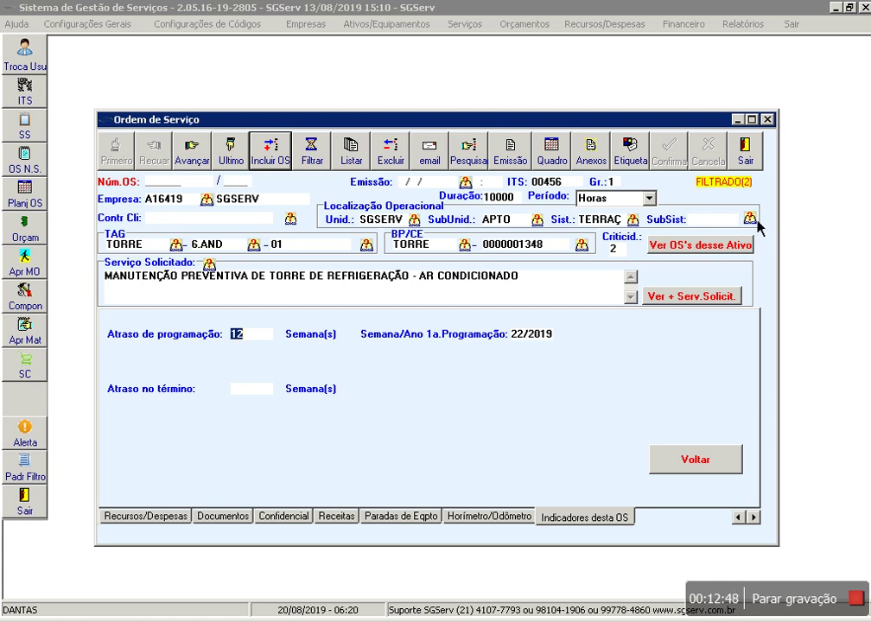
{"action": "left_click", "coordinate": [761, 171]}
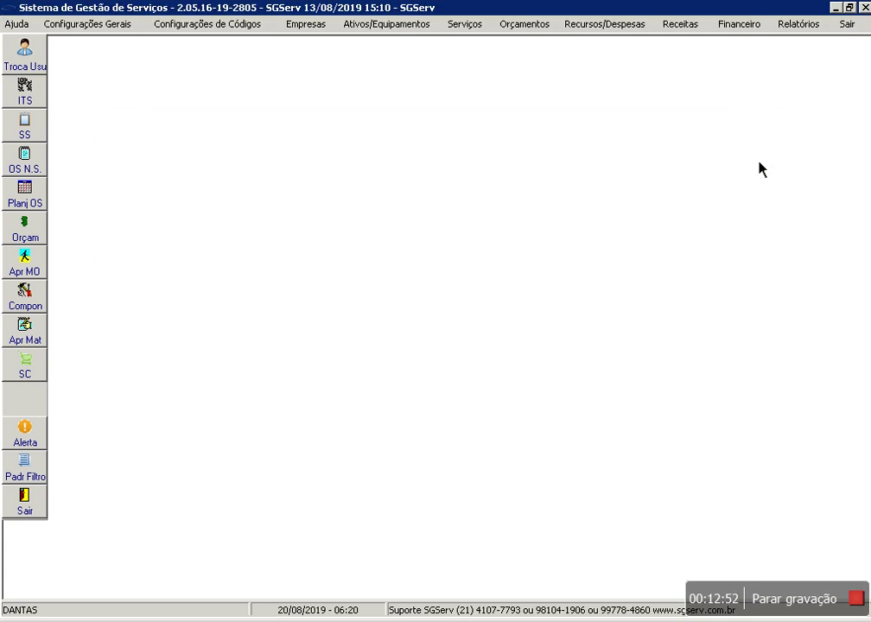